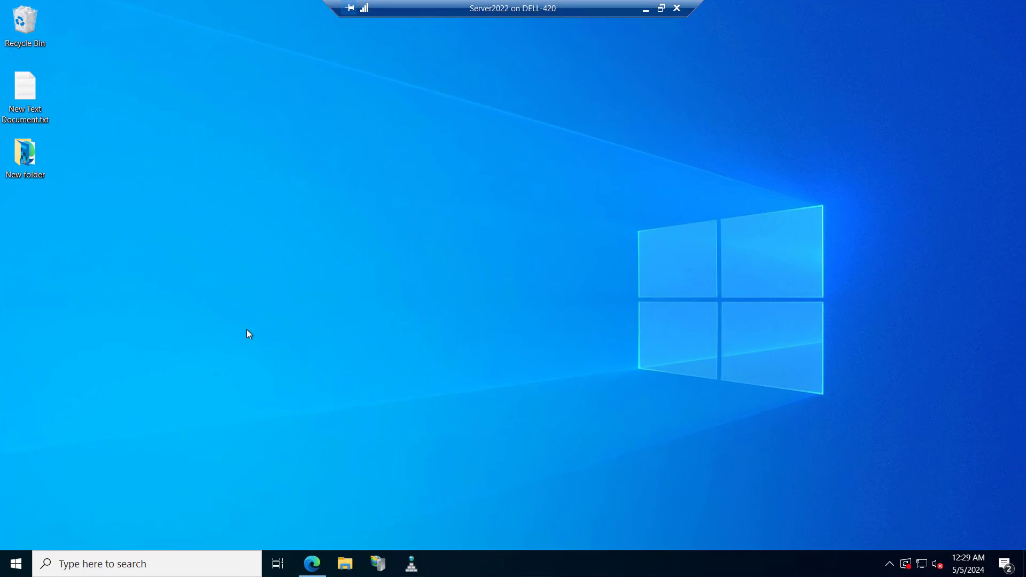
# Step: Go to Plugins > Add New Plugin from the WordPress dashboard
pyautogui.click(312, 562)
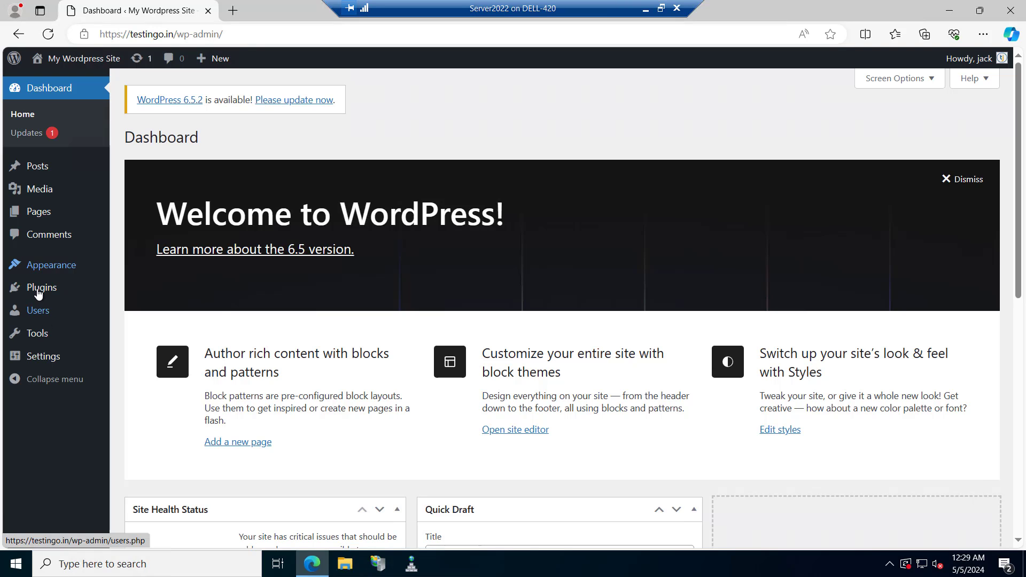
pyautogui.moveTo(38, 293)
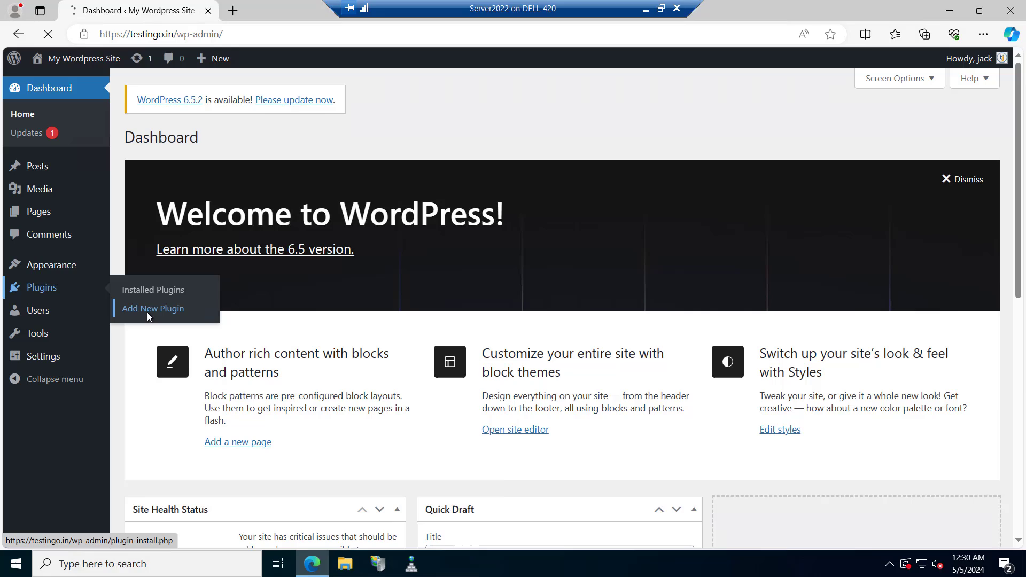
pyautogui.click(147, 313)
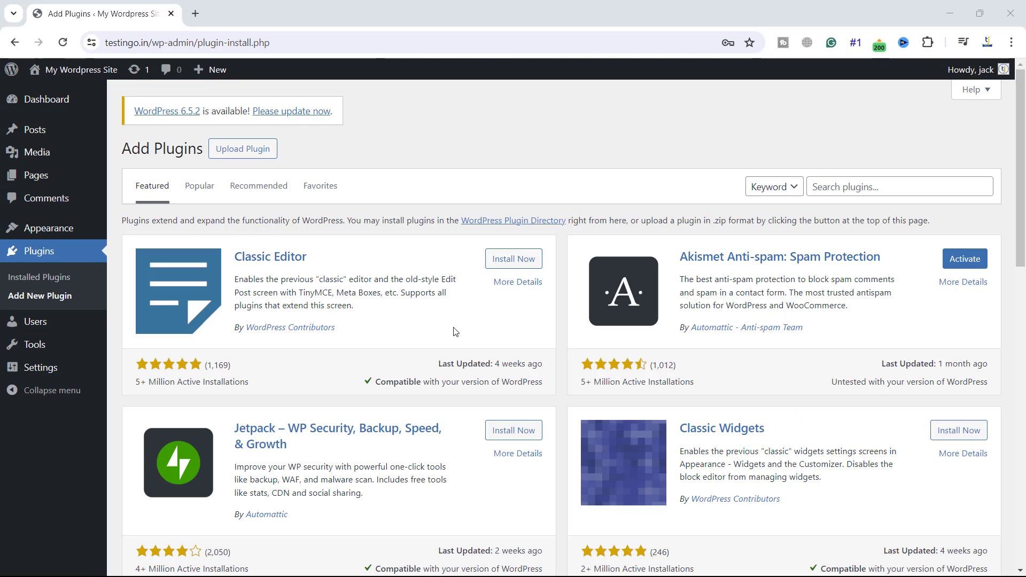
# Step: Start installing Classic Editor, review the FTP Connection Information prompt, and cancel it
pyautogui.click(530, 267)
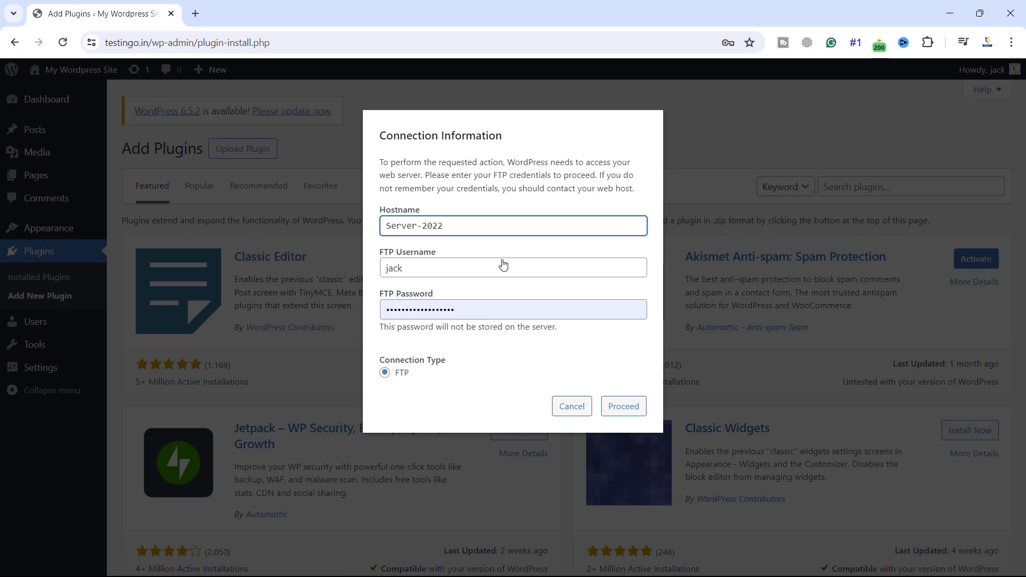
pyautogui.moveTo(396, 140); pyautogui.dragTo(505, 142)
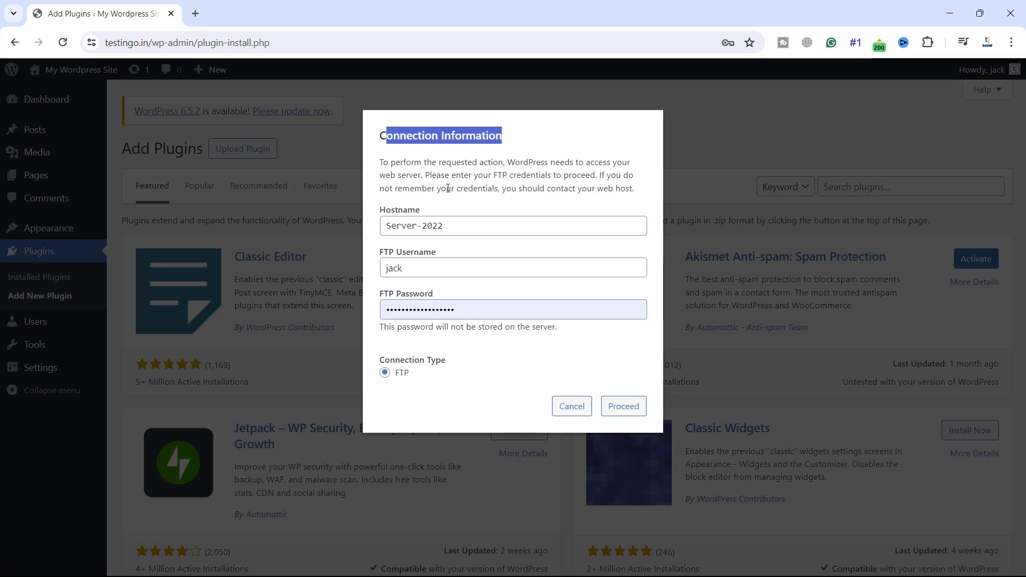
pyautogui.moveTo(431, 175); pyautogui.dragTo(579, 186)
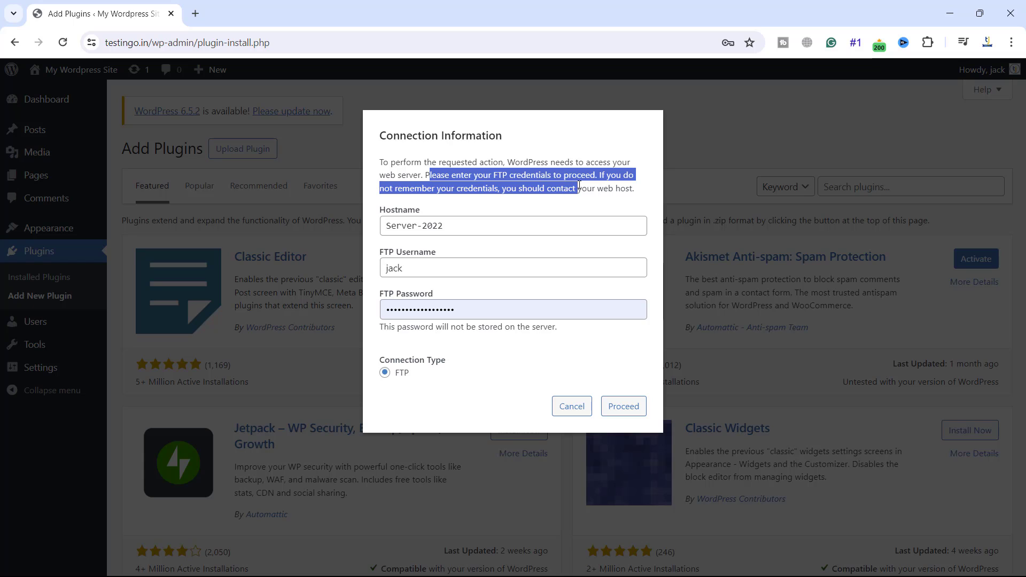
pyautogui.click(566, 407)
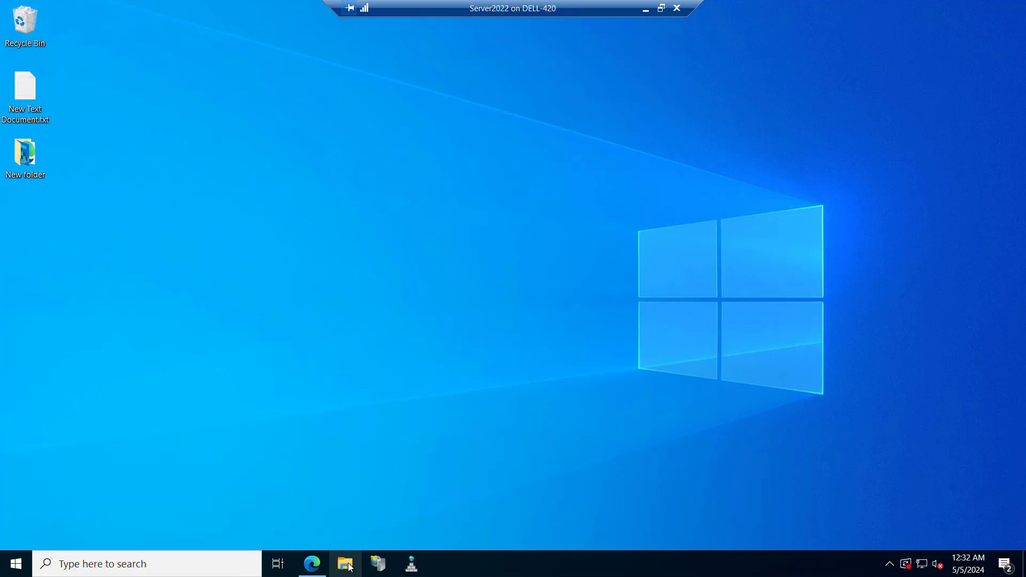
# Step: Browse to C:\inetpub\wwwroot\wordpress in File Explorer and bring up wp-config.php's context menu
pyautogui.click(349, 568)
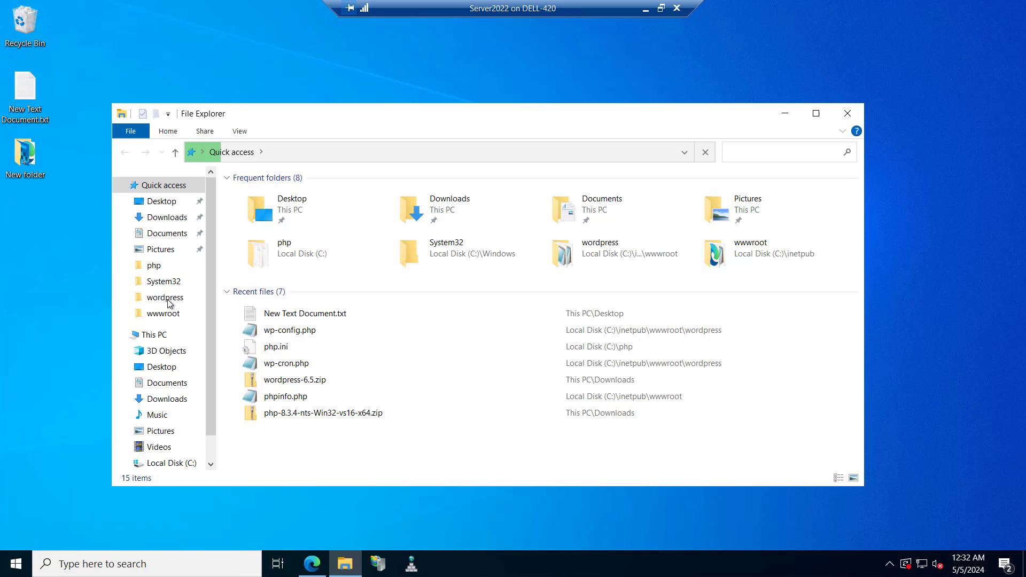
pyautogui.click(165, 298)
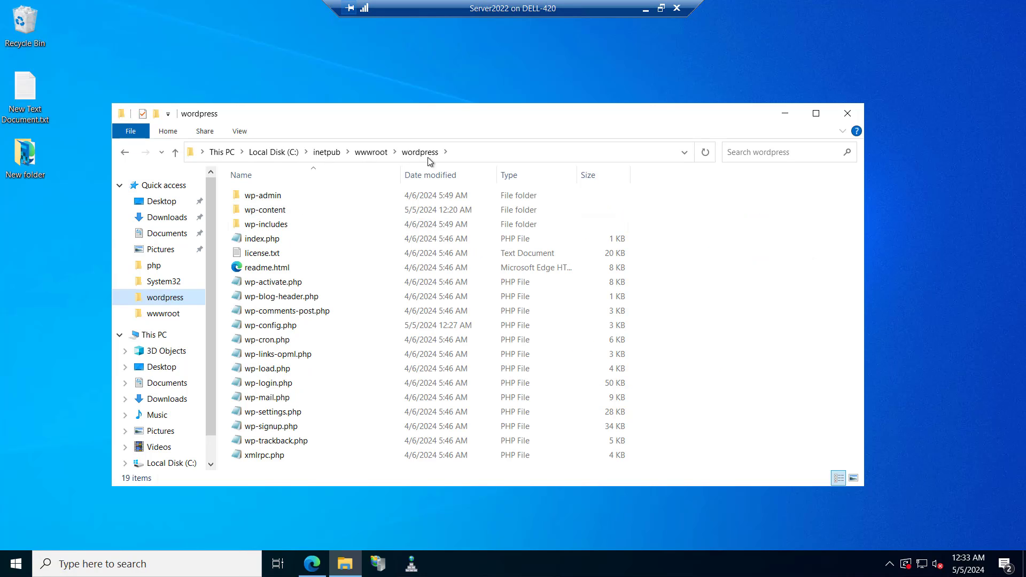
pyautogui.click(263, 329)
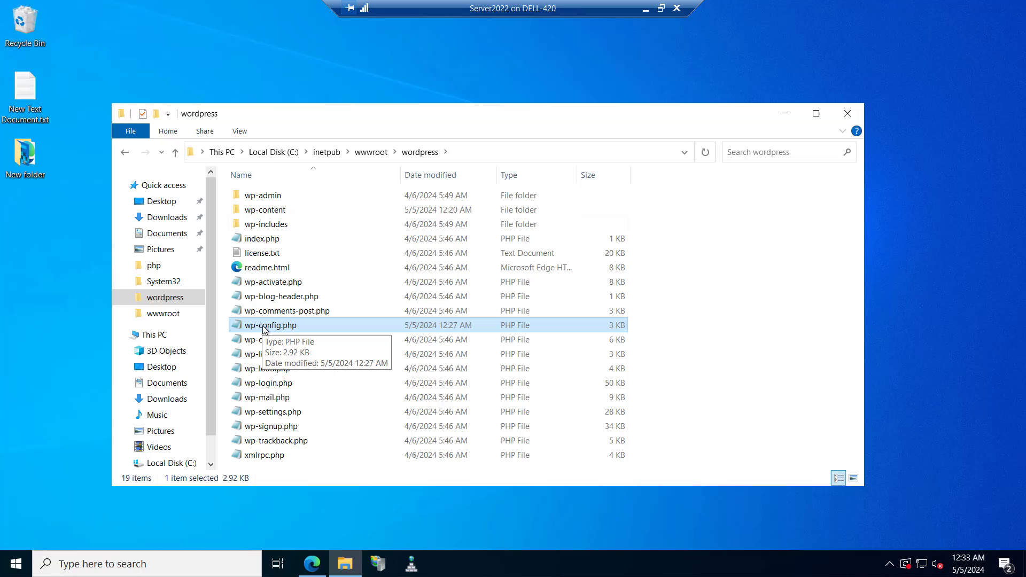
pyautogui.rightClick(263, 328)
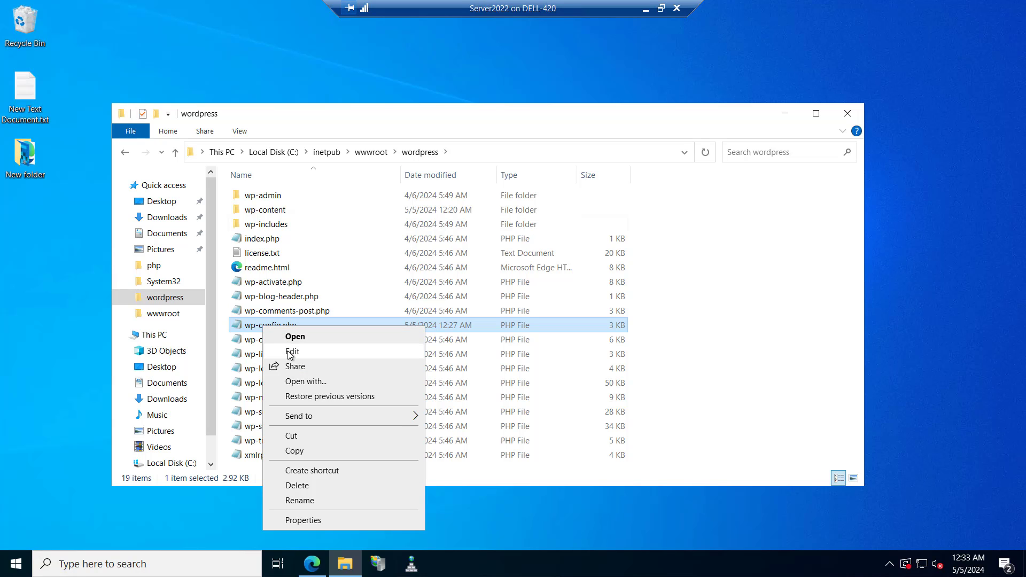
# Step: Append define('FS_METHOD','direct'); as the final line of wp-config.php and save it
pyautogui.click(291, 353)
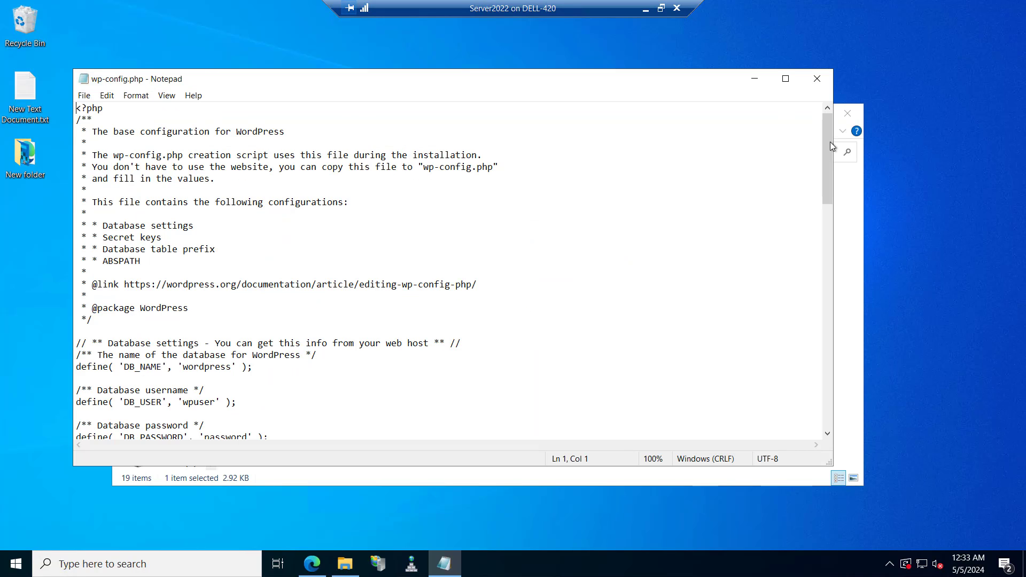
pyautogui.moveTo(828, 201); pyautogui.dragTo(828, 425)
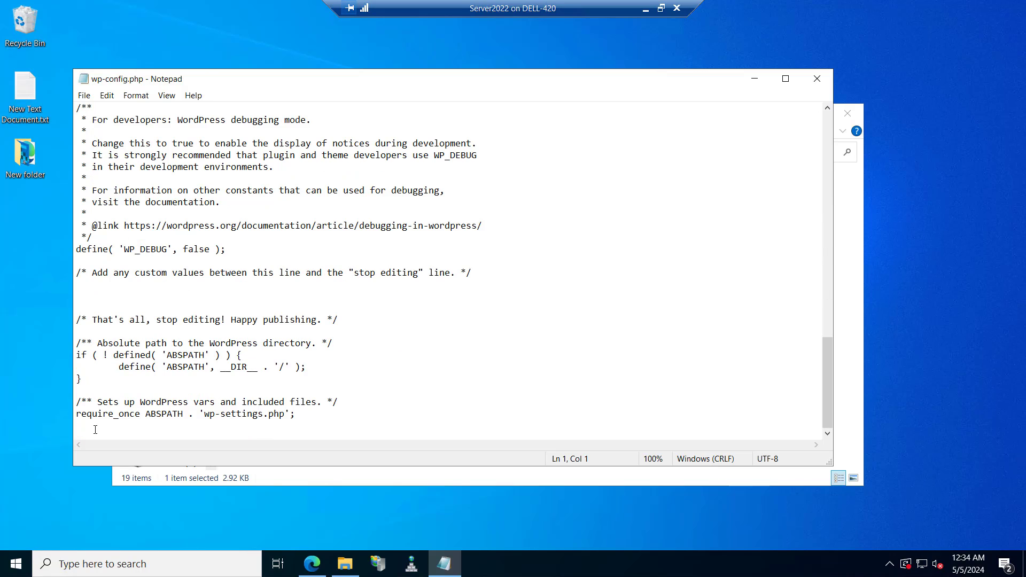
pyautogui.click(95, 430)
pyautogui.write("define('FS_METHOD','direct');")
pyautogui.hotkey('shift', 'Left')
pyautogui.hotkey('shift', 'Left')
pyautogui.hotkey('shift', 'Left')
pyautogui.hotkey('shift', 'Left')
pyautogui.hotkey('shift', 'Left')
pyautogui.hotkey('shift', 'Left')
pyautogui.hotkey('shift', 'Left')
pyautogui.hotkey('shift', 'Left')
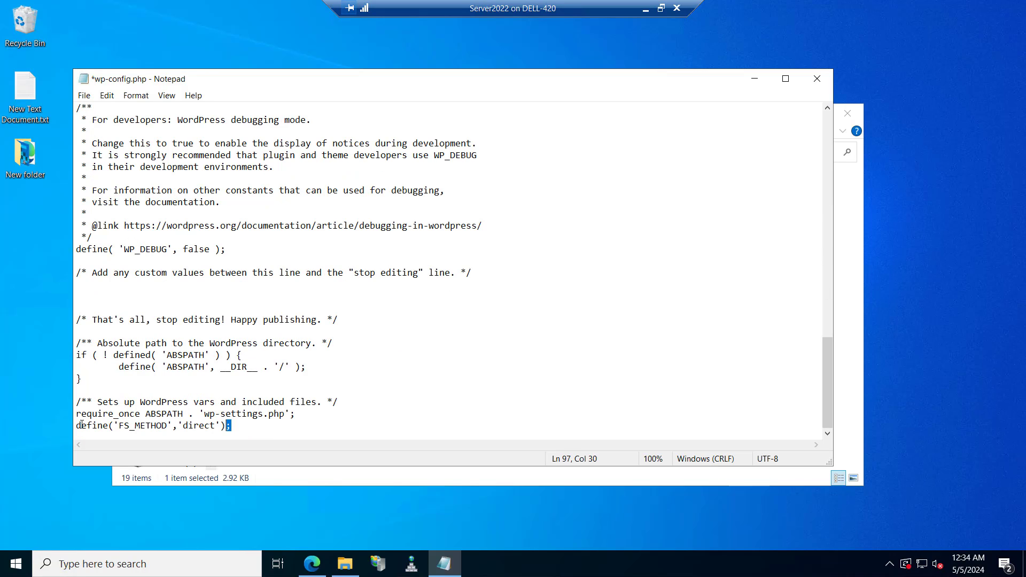
pyautogui.hotkey('shift', 'Left')
pyautogui.hotkey('shift', 'Left')
pyautogui.hotkey('shift', 'Left')
pyautogui.hotkey('shift', 'Left')
pyautogui.hotkey('shift', 'Left')
pyautogui.hotkey('shift', 'Left')
pyautogui.hotkey('shift', 'Left')
pyautogui.hotkey('shift', 'Left')
pyautogui.hotkey('shift', 'Left')
pyautogui.hotkey('shift', 'Left')
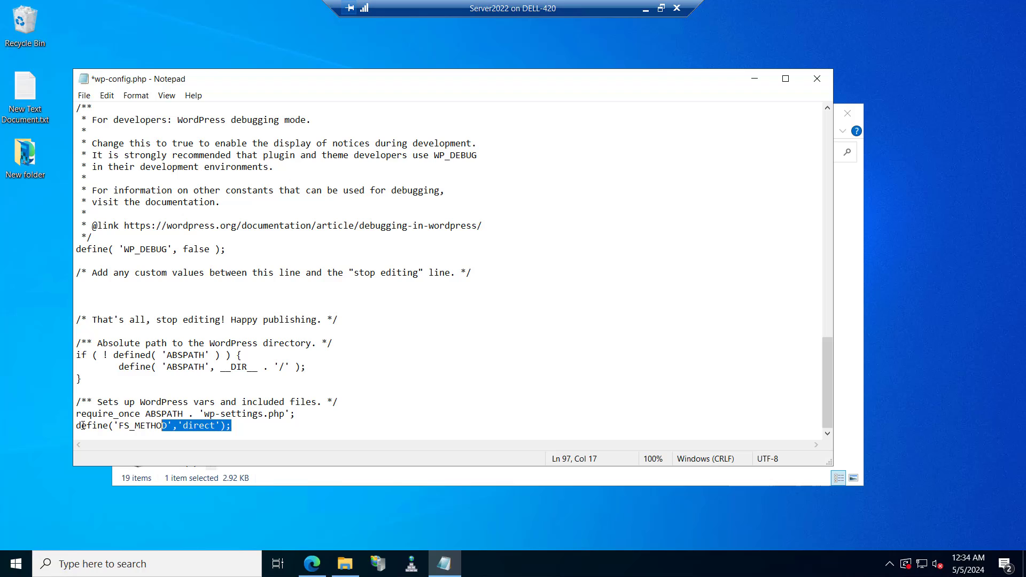
pyautogui.hotkey('shift', 'Left')
pyautogui.hotkey('shift', 'Left')
pyautogui.hotkey('shift', 'Left')
pyautogui.hotkey('shift', 'Left')
pyautogui.hotkey('shift', 'Left')
pyautogui.hotkey('shift', 'Left')
pyautogui.hotkey('shift', 'Left')
pyautogui.hotkey('shift', 'Left')
pyautogui.hotkey('shift', 'Left')
pyautogui.hotkey('shift', 'Left')
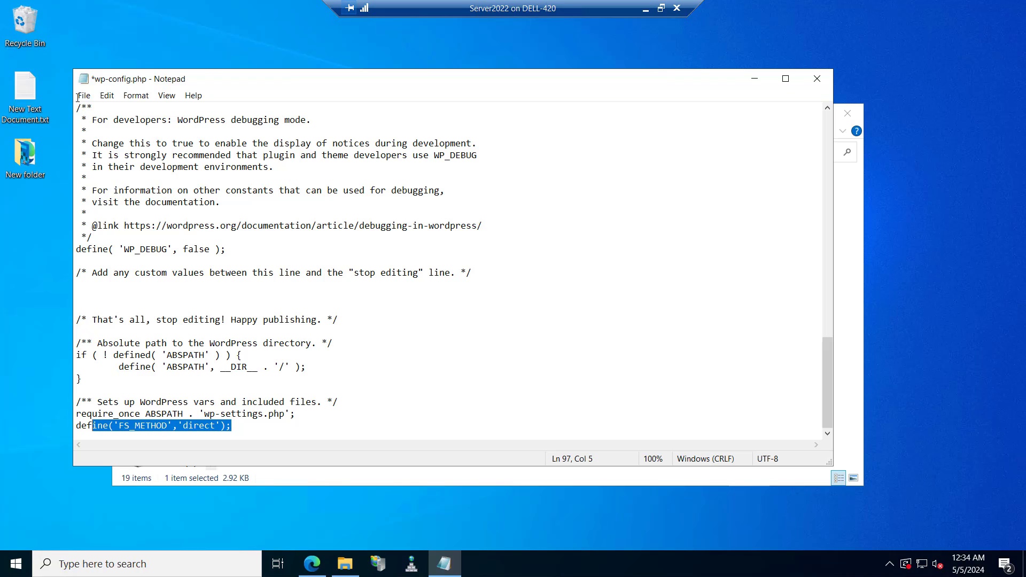
pyautogui.click(84, 96)
pyautogui.click(103, 153)
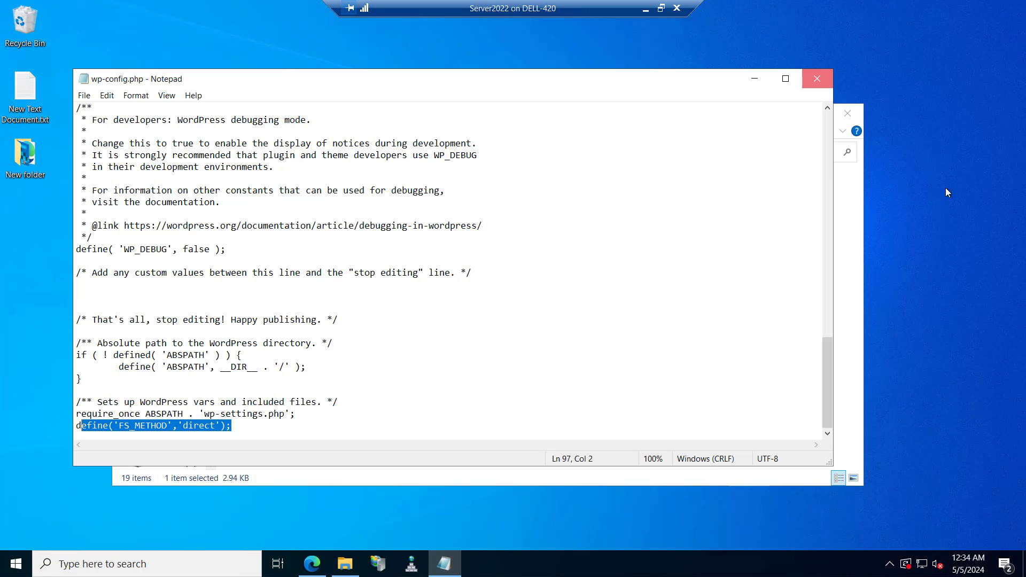
# Step: Close wp-config.php and browse through This PC to the C:\php folder
pyautogui.click(817, 79)
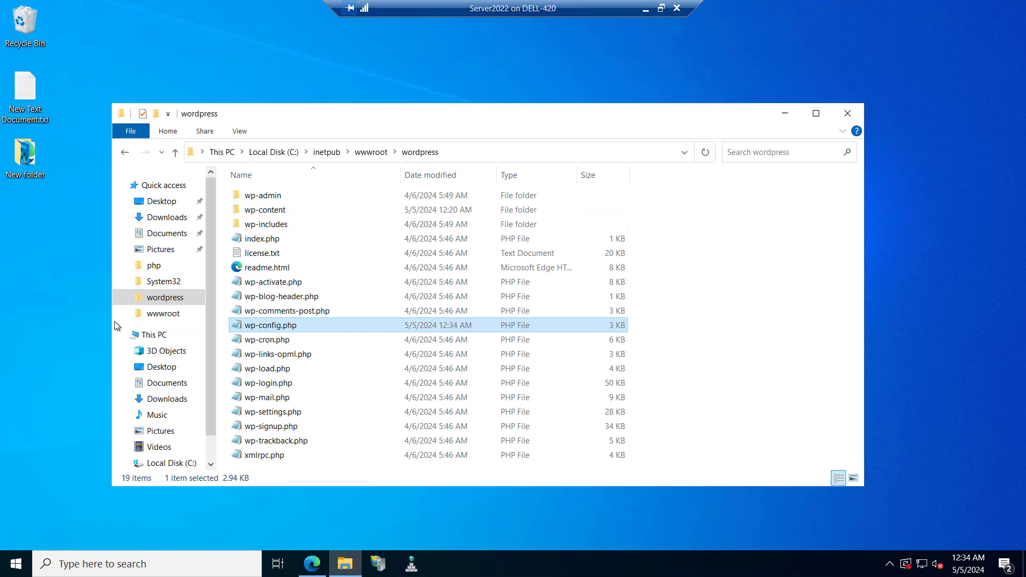
pyautogui.click(151, 337)
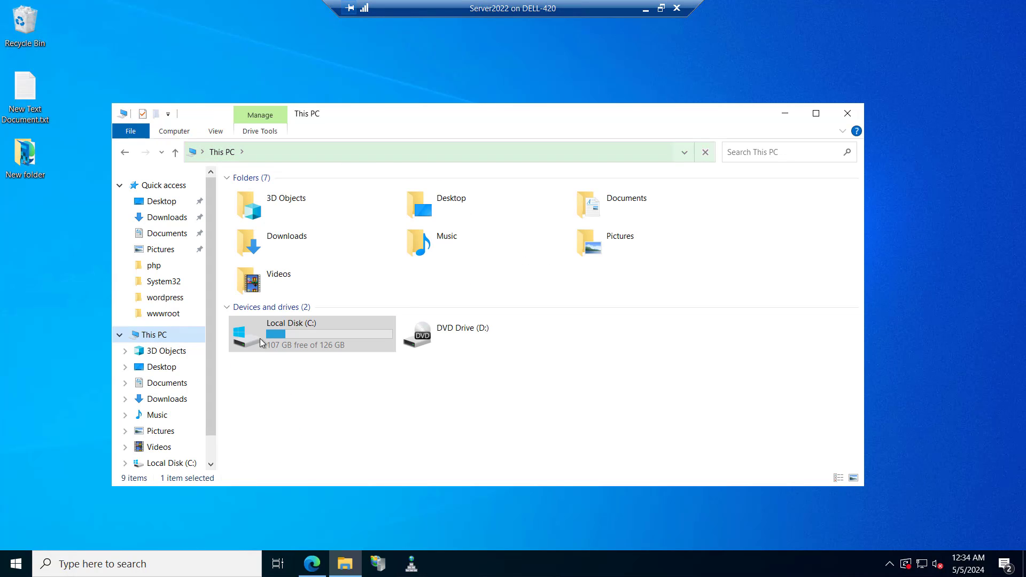
pyautogui.doubleClick(259, 339)
pyautogui.click(251, 226)
pyautogui.doubleClick(251, 225)
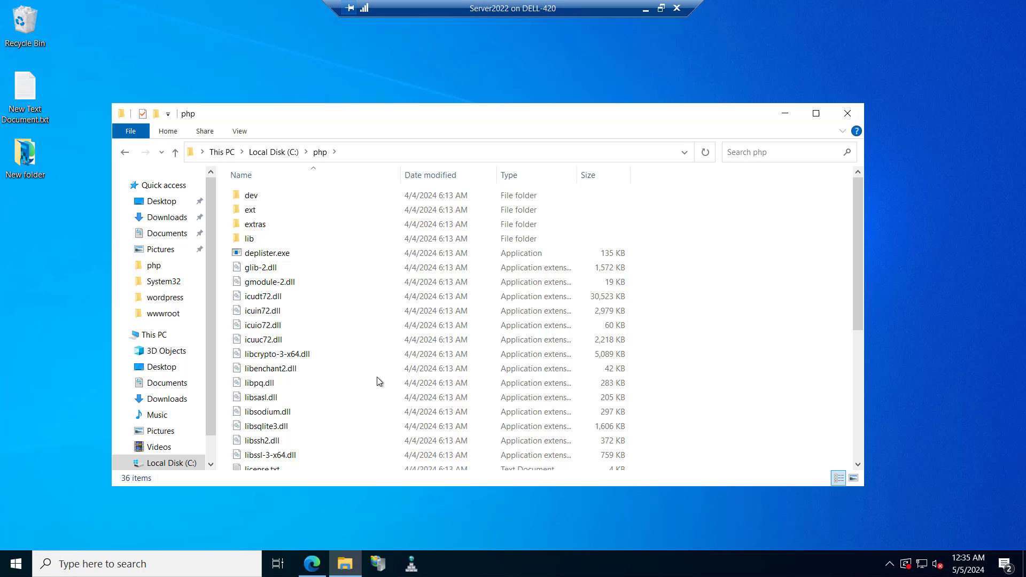
# Step: Open php.ini from C:\php for editing in Notepad
pyautogui.click(263, 357)
pyautogui.scroll(-6, 262, 357)
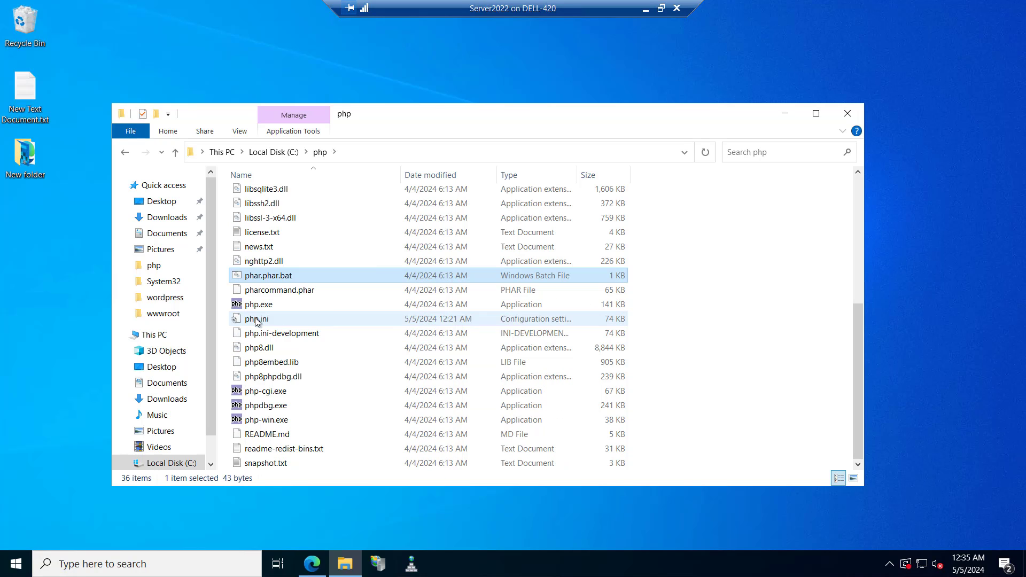
pyautogui.click(266, 319)
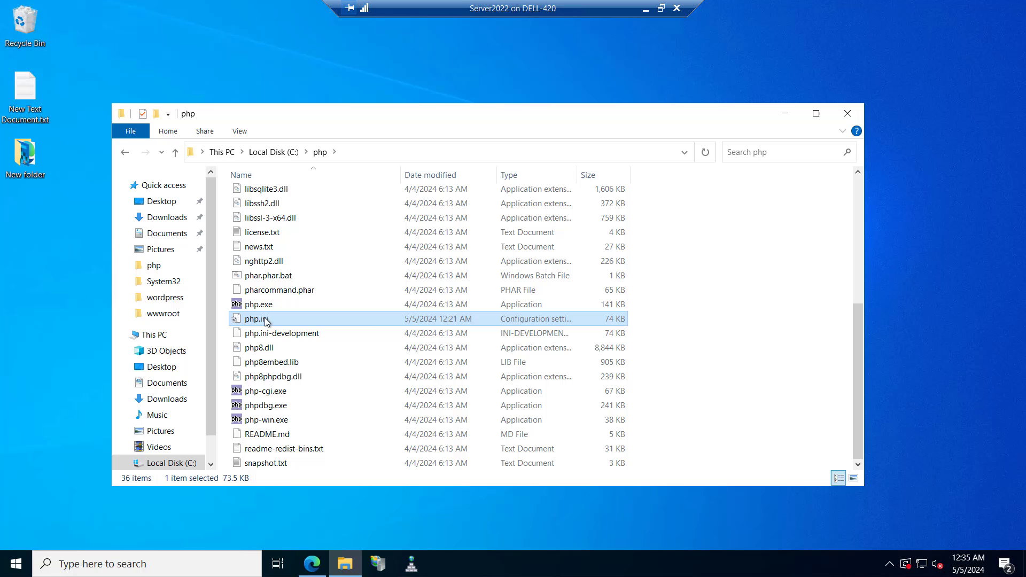
pyautogui.rightClick(265, 319)
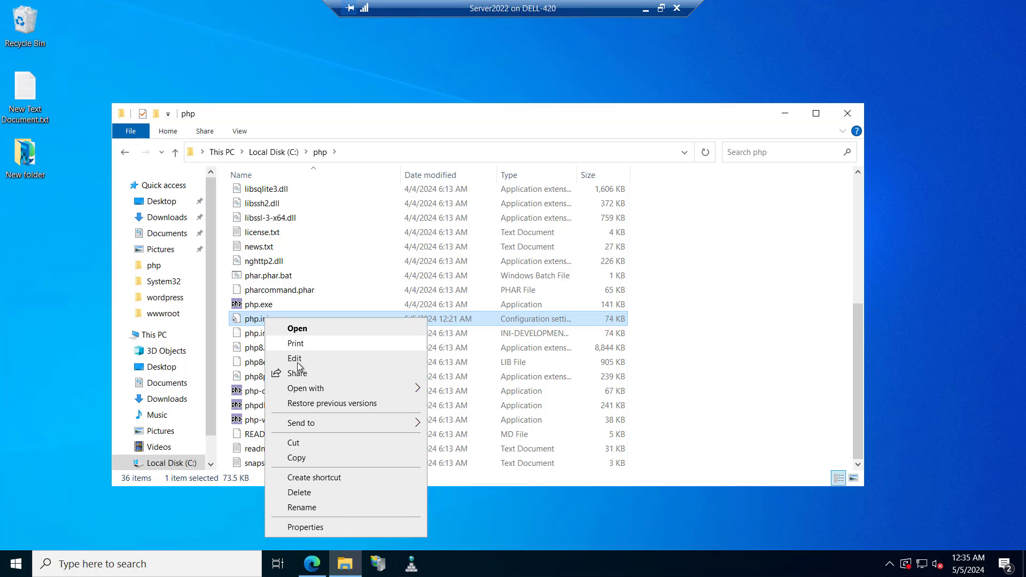
pyautogui.click(294, 358)
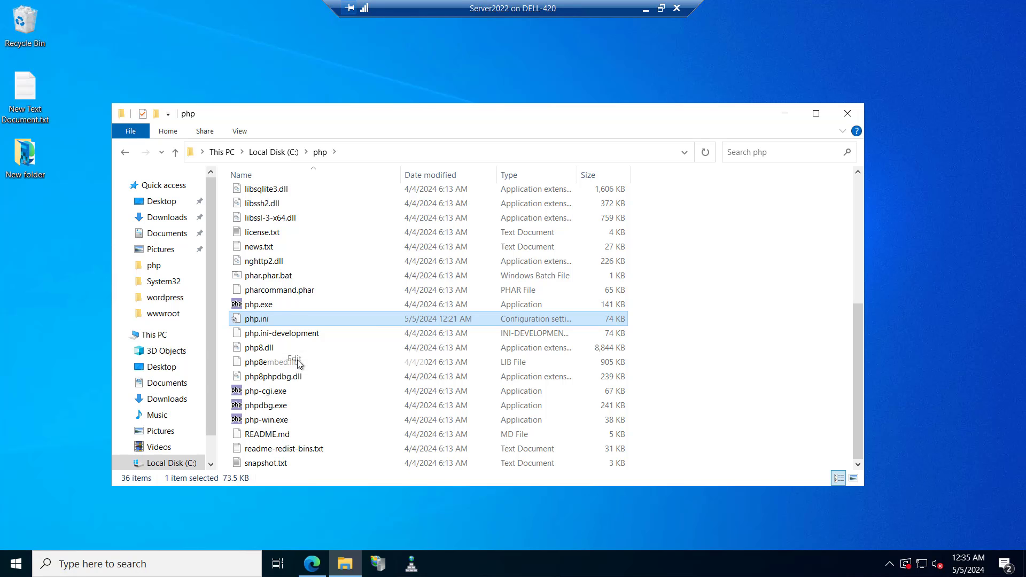
# Step: Search php.ini for 'openssl' to reach the extension=openssl line
pyautogui.click(500, 269)
pyautogui.hotkey('ctrl', 'f')
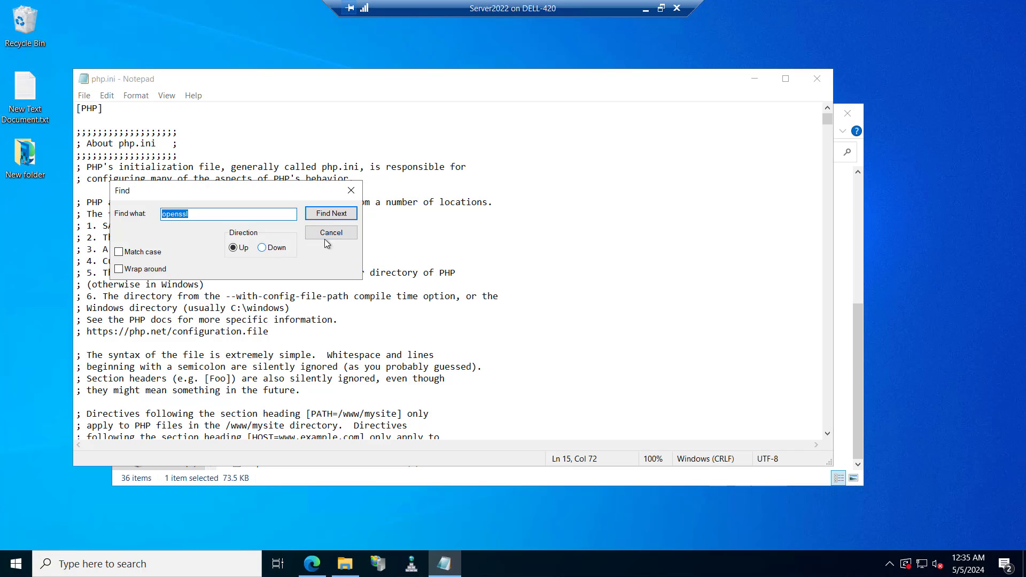
pyautogui.write('openssl')
pyautogui.click(326, 214)
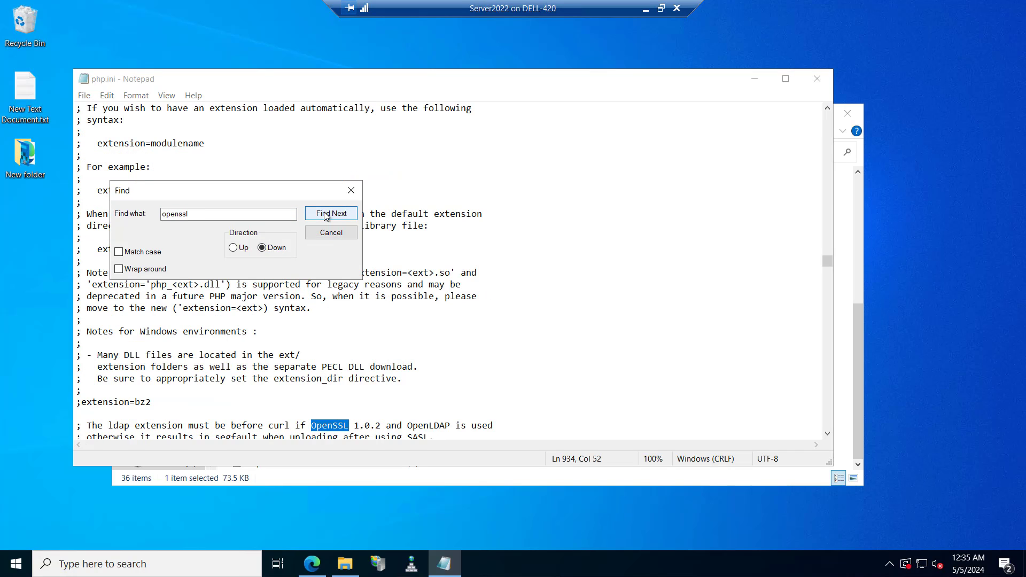
pyautogui.click(327, 214)
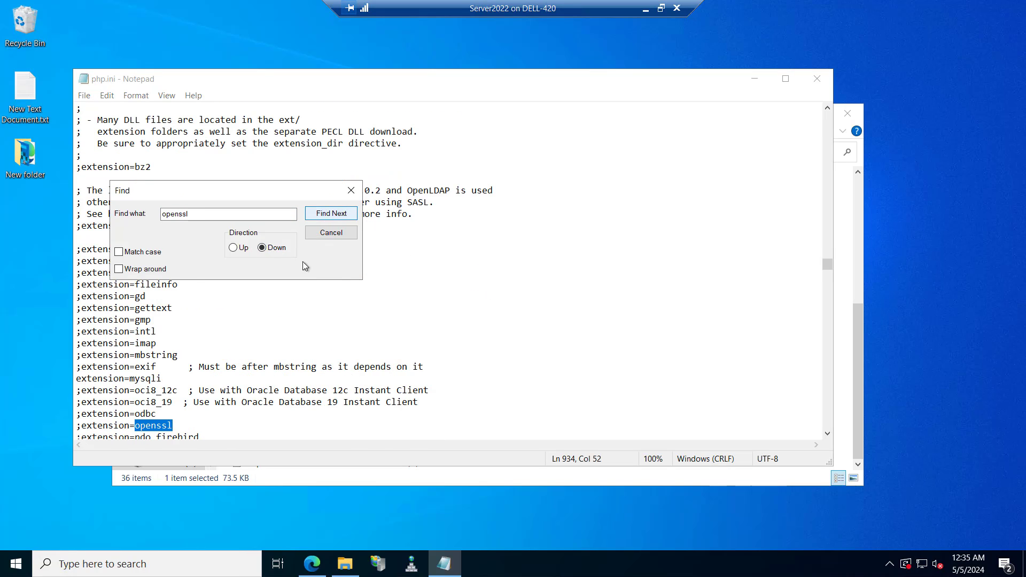
pyautogui.click(163, 424)
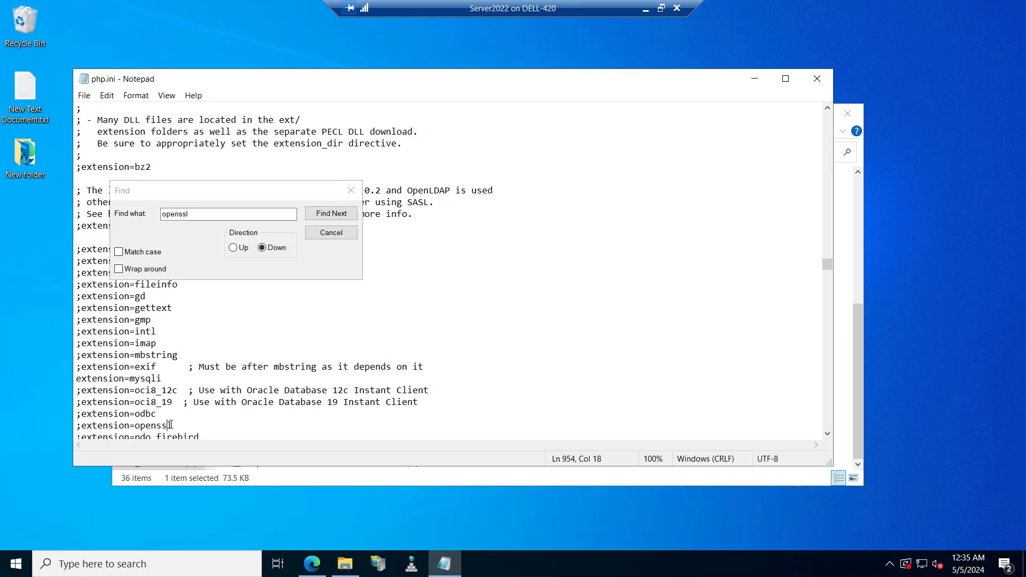
# Step: Delete the ';' before extension=openssl and save php.ini
pyautogui.click(81, 426)
pyautogui.press('BackSpace')
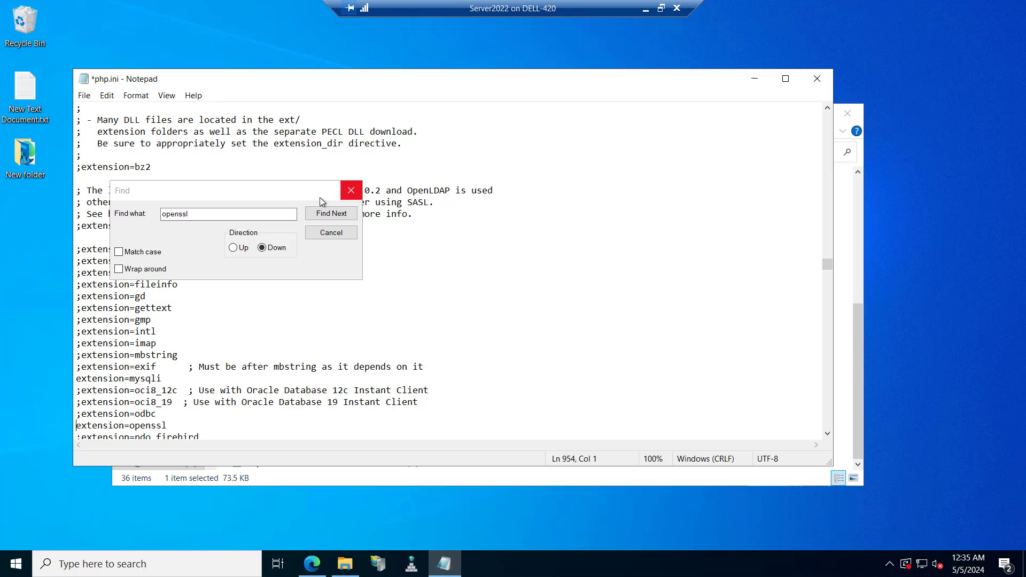
pyautogui.click(84, 95)
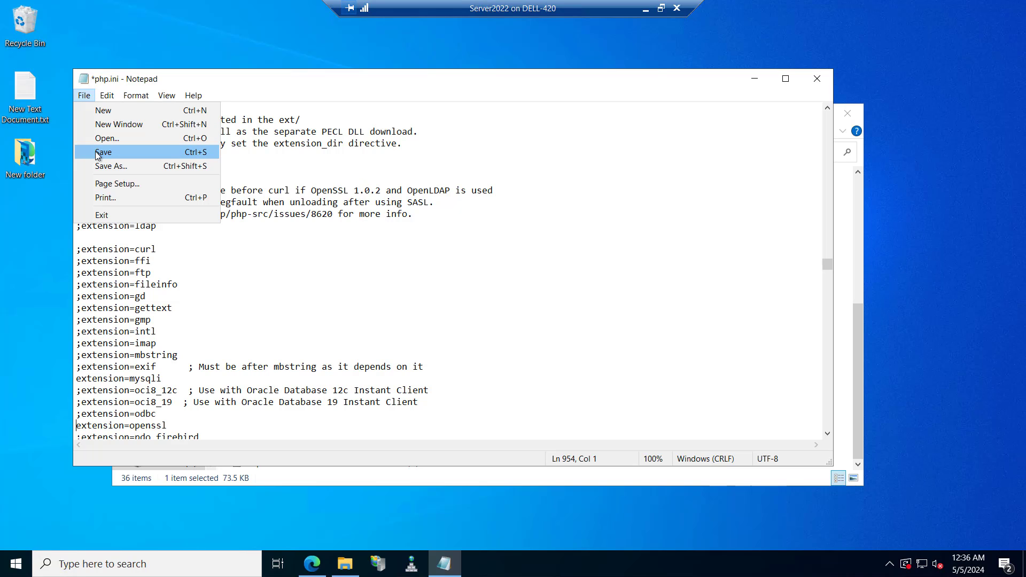
pyautogui.click(98, 152)
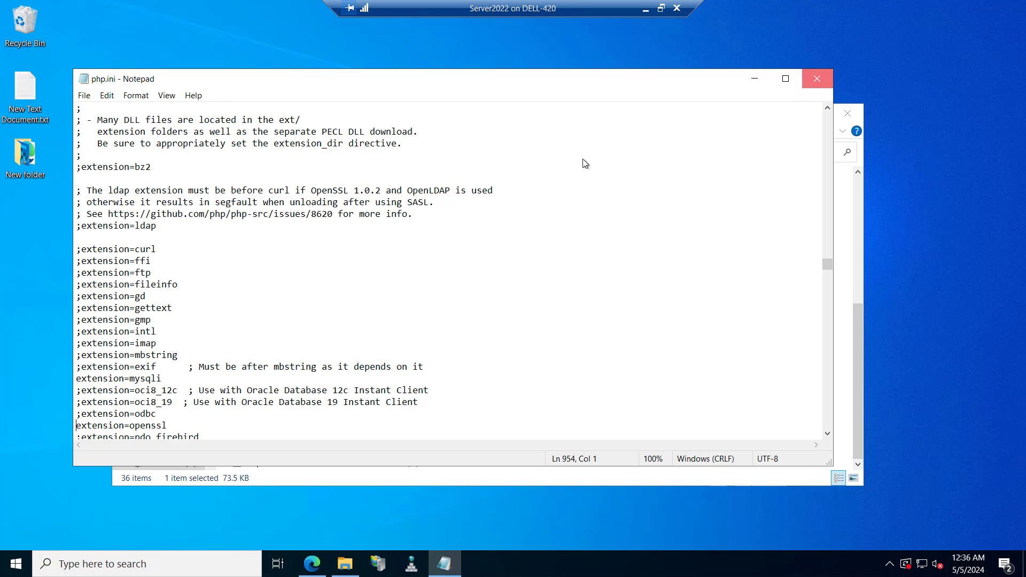
# Step: Close Notepad and retry the Classic Editor install, which fails with 'No working transports found'
pyautogui.click(817, 79)
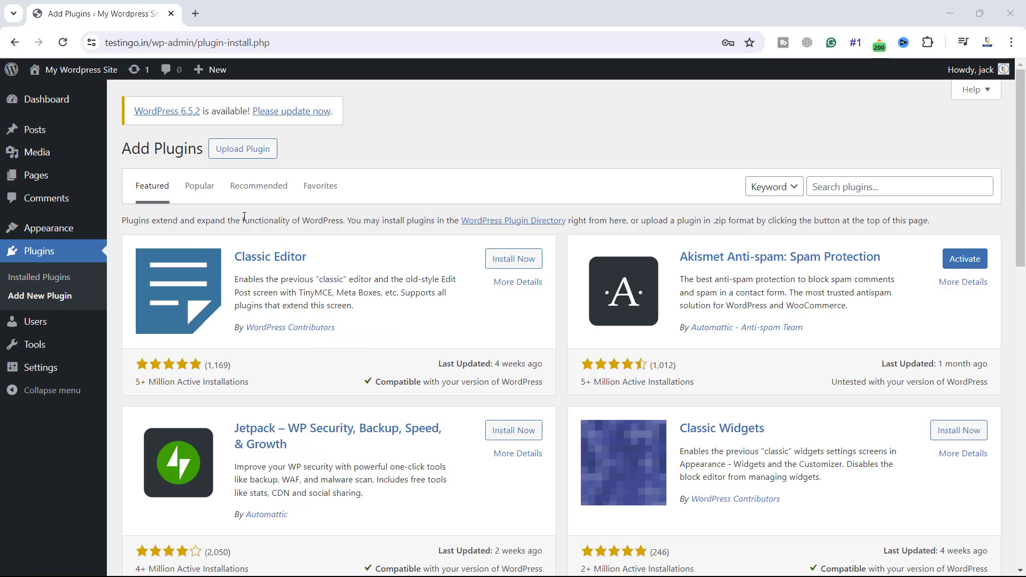
pyautogui.scroll(-1, 337, 267)
pyautogui.scroll(1, 337, 268)
pyautogui.click(515, 261)
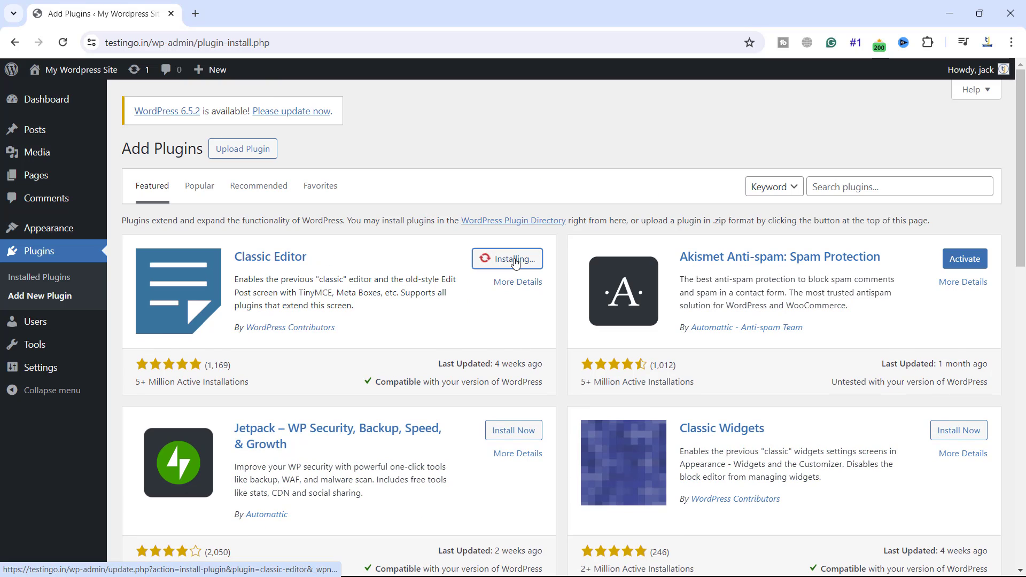
pyautogui.moveTo(216, 382); pyautogui.dragTo(299, 394)
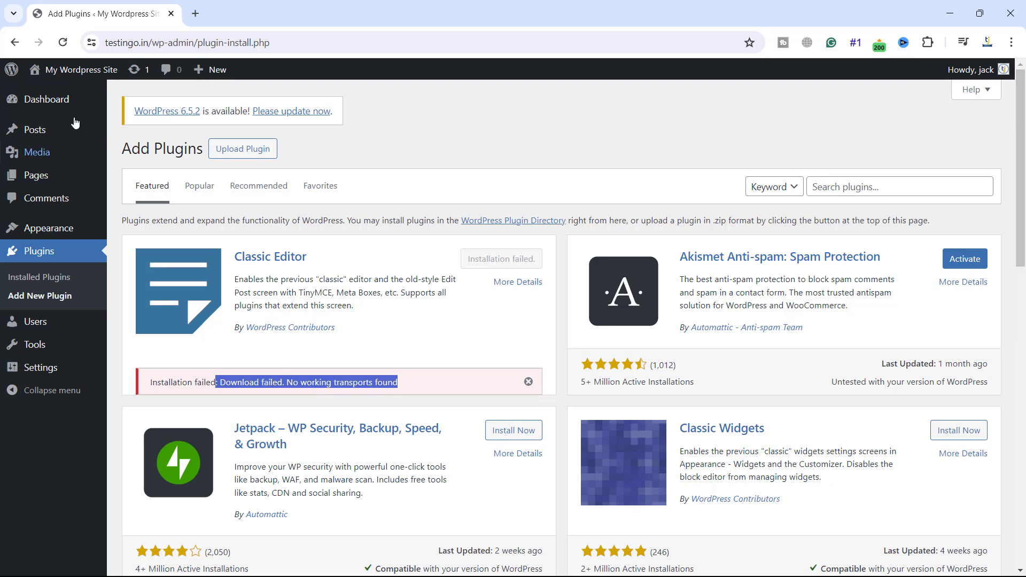
# Step: Open the Site Health status page from the WordPress dashboard
pyautogui.click(46, 100)
pyautogui.scroll(-3, 1021, 254)
pyautogui.scroll(-3, 1019, 288)
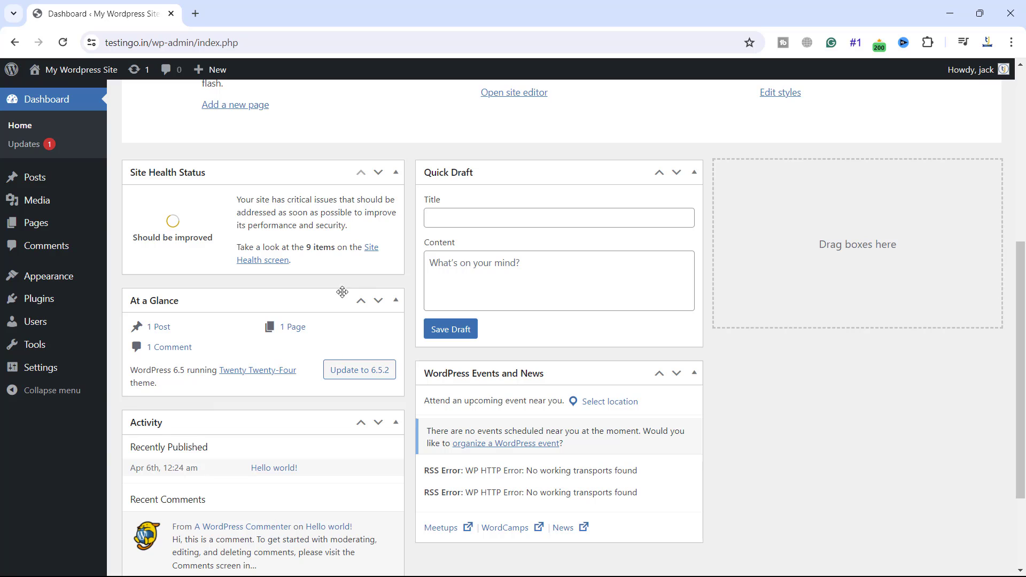
pyautogui.click(371, 248)
# Step: Expand 'The upgrade directory cannot be created' and highlight the wp-content write-permission advice
pyautogui.scroll(-4, 481, 321)
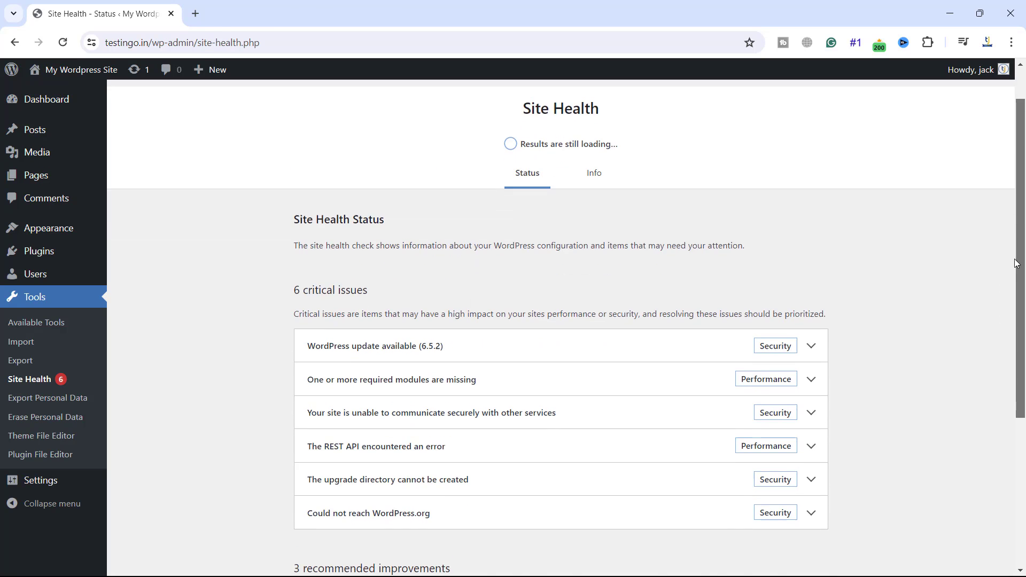
pyautogui.click(756, 327)
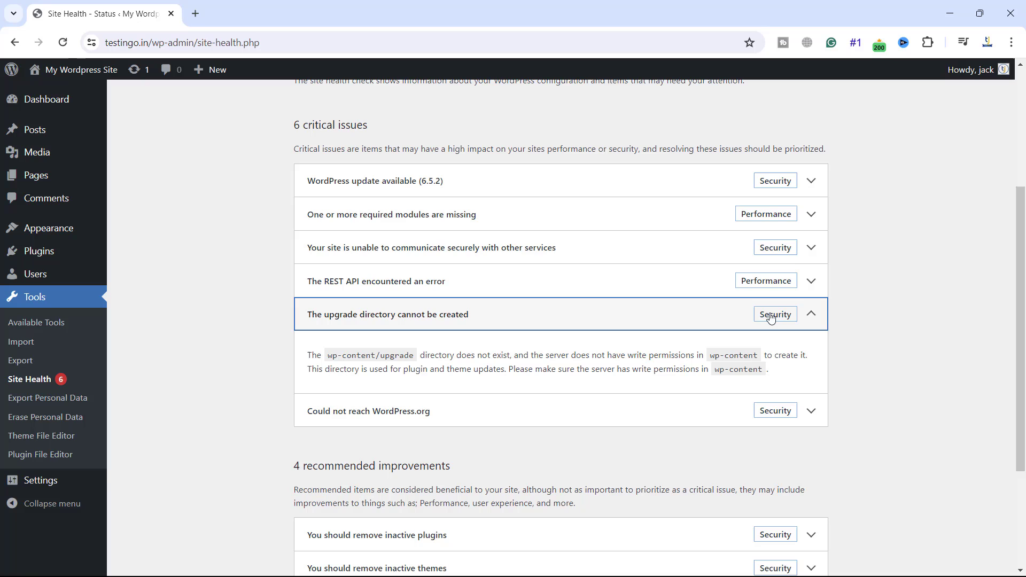
pyautogui.moveTo(329, 356); pyautogui.dragTo(775, 358)
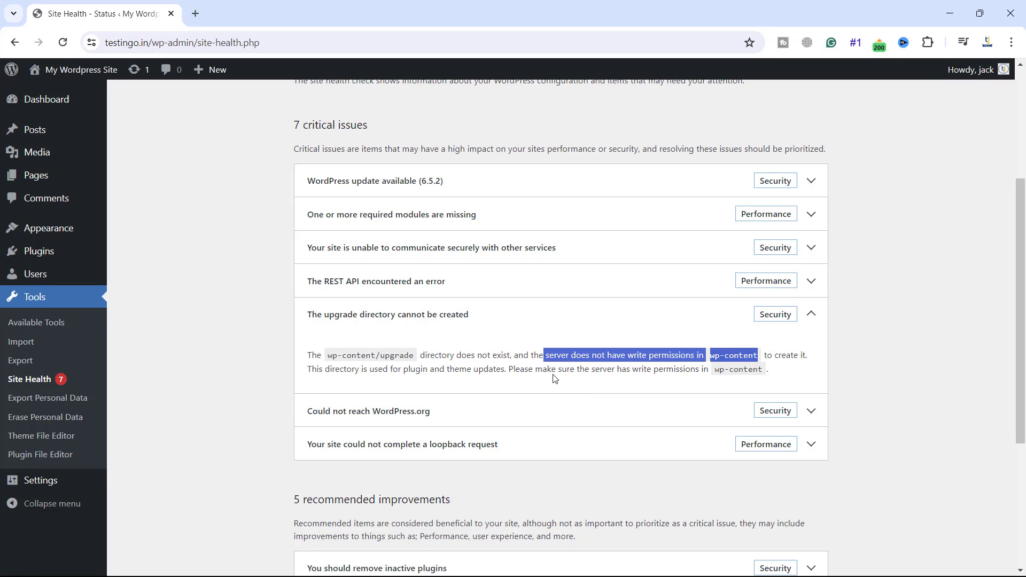
pyautogui.moveTo(505, 370); pyautogui.dragTo(787, 375)
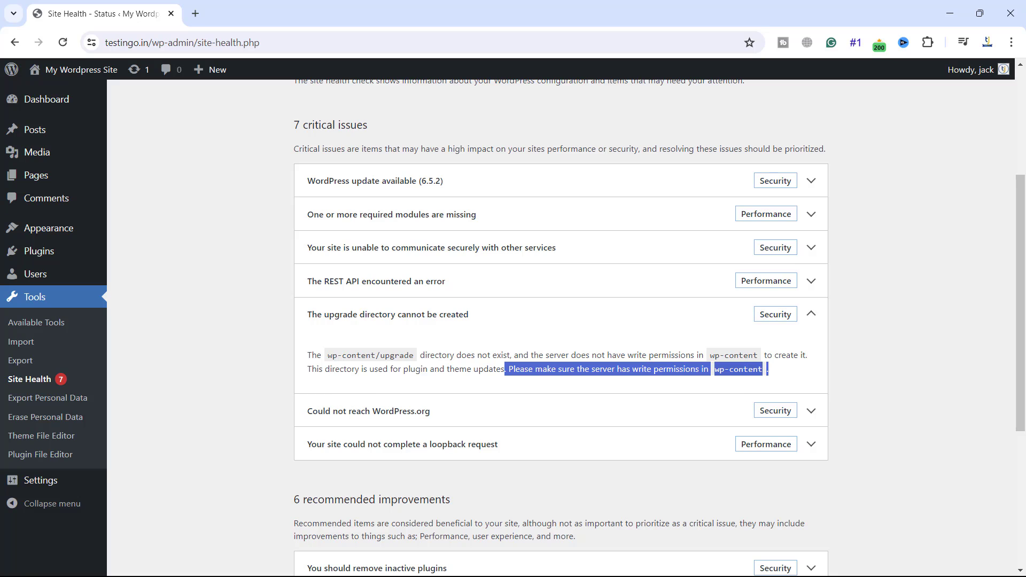
# Step: Open wwwroot > wordpress > wp-content on the server, checking the wp-content/upgrade path on Site Health
pyautogui.hotkey('alt', 'Tab')
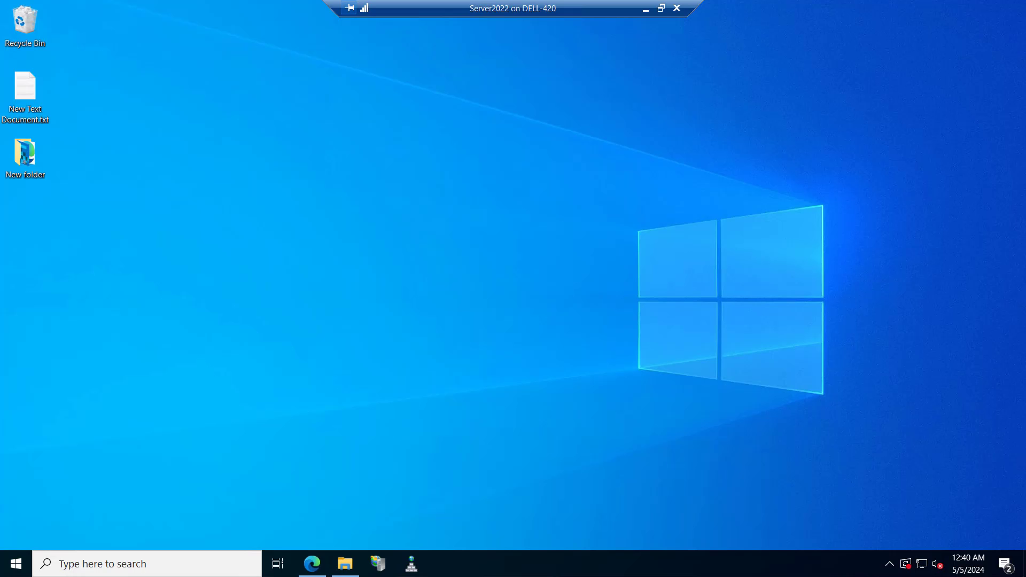
pyautogui.click(345, 564)
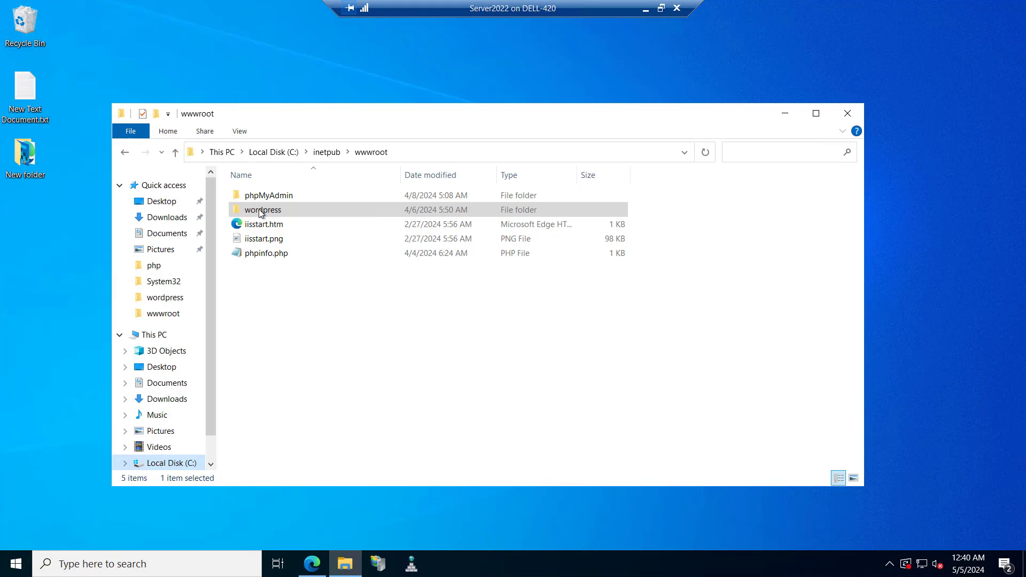
pyautogui.doubleClick(261, 211)
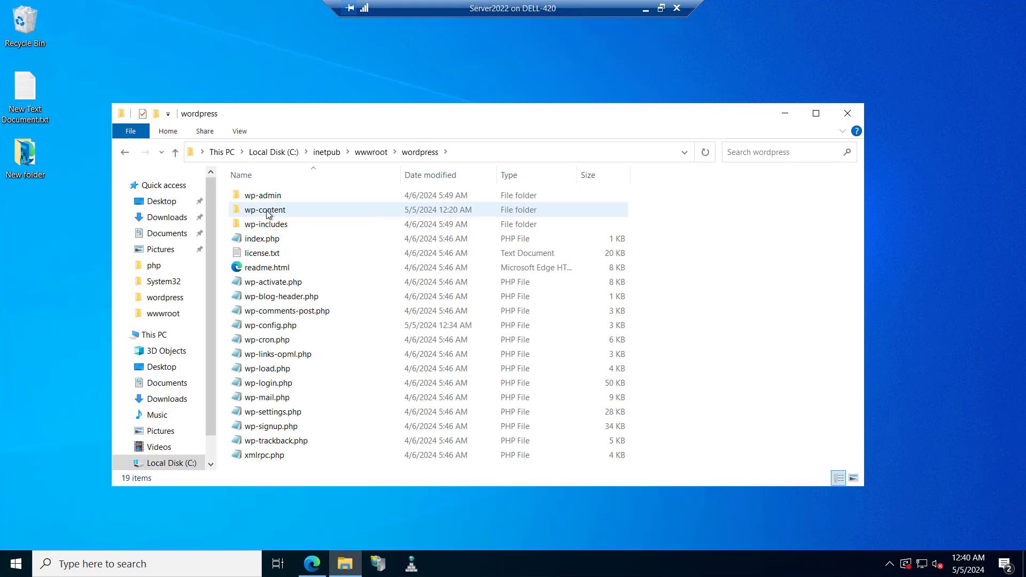
pyautogui.doubleClick(267, 212)
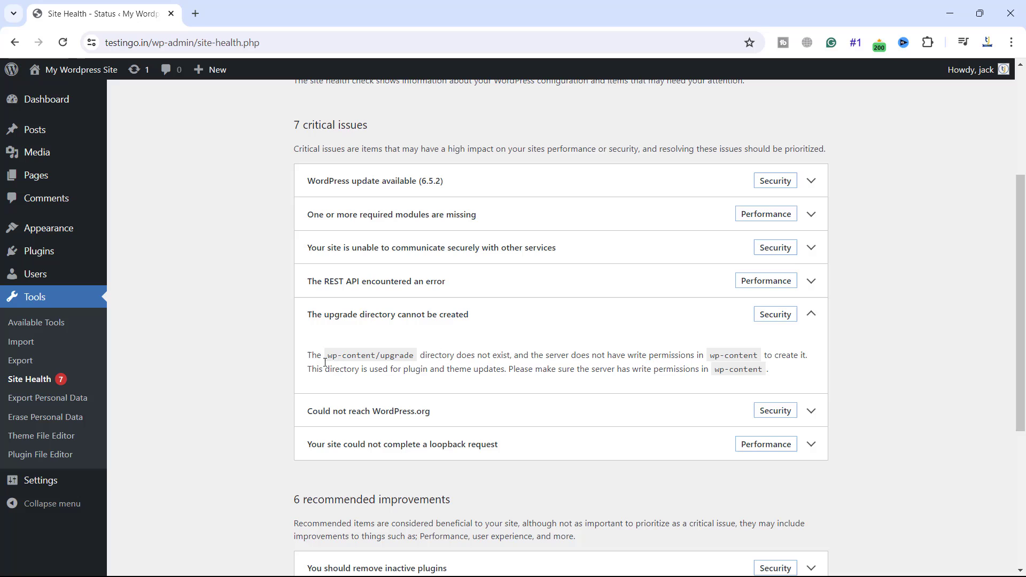
pyautogui.moveTo(328, 355); pyautogui.dragTo(412, 357)
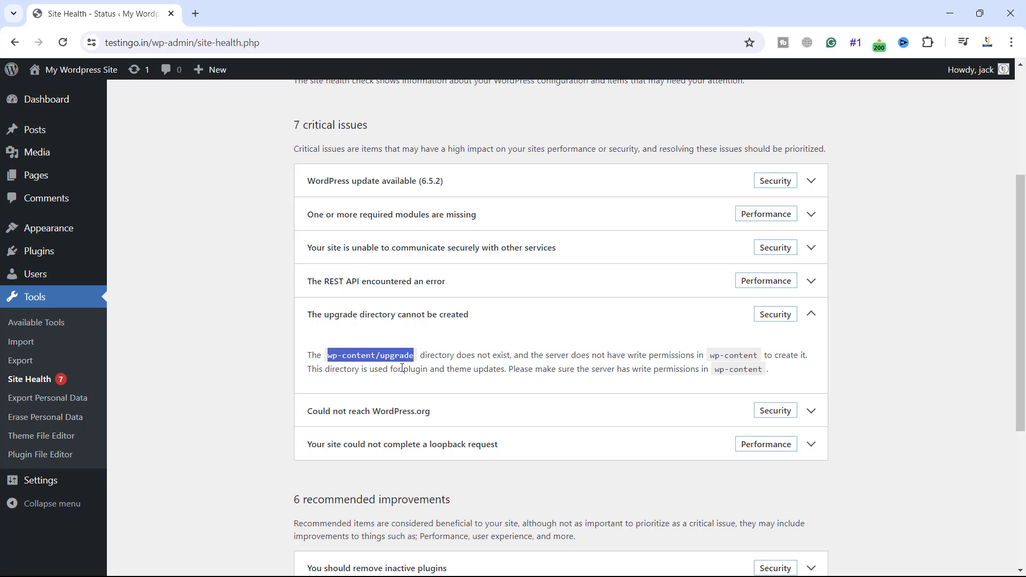
pyautogui.hotkey('alt', 'Tab')
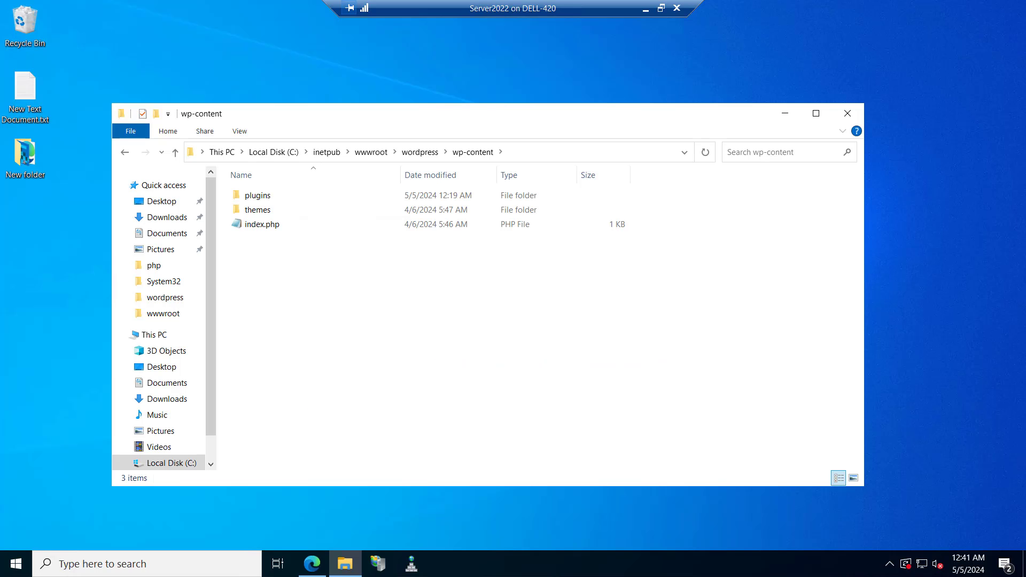
# Step: Create a new folder named 'upgrade' inside wp-content, then return to Site Health
pyautogui.rightClick(337, 270)
pyautogui.moveTo(417, 430)
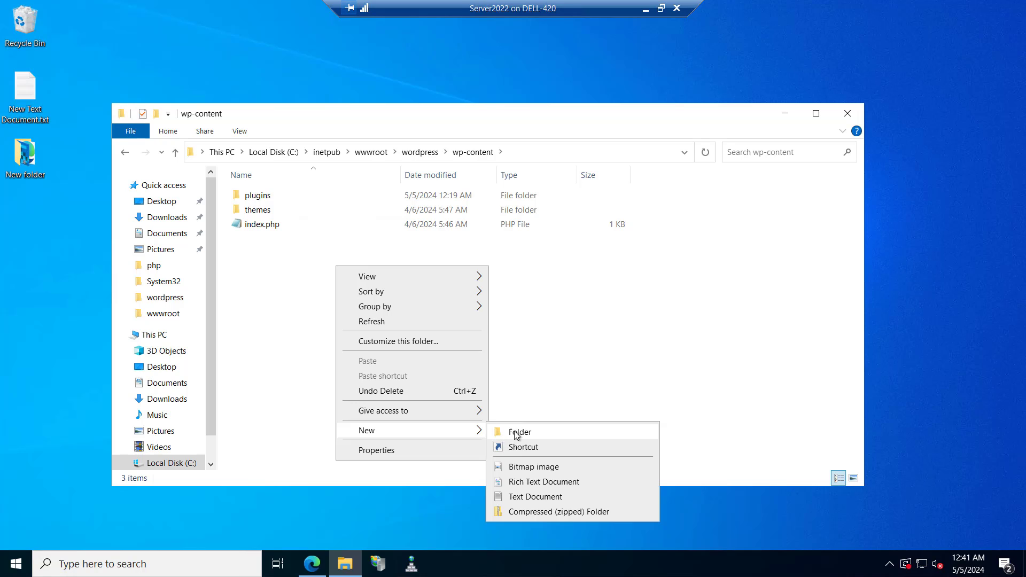
pyautogui.click(516, 433)
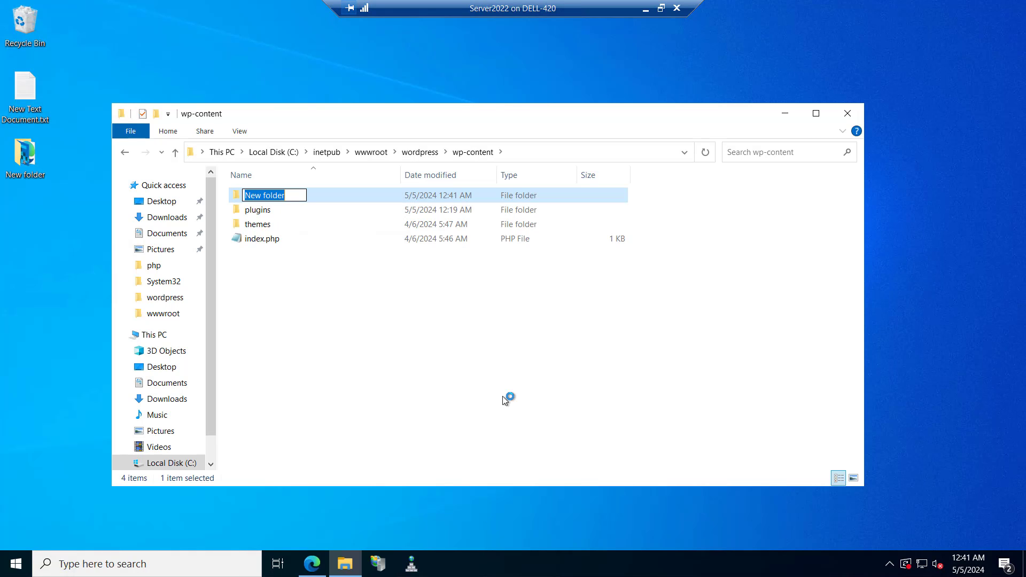
pyautogui.write('upgrade')
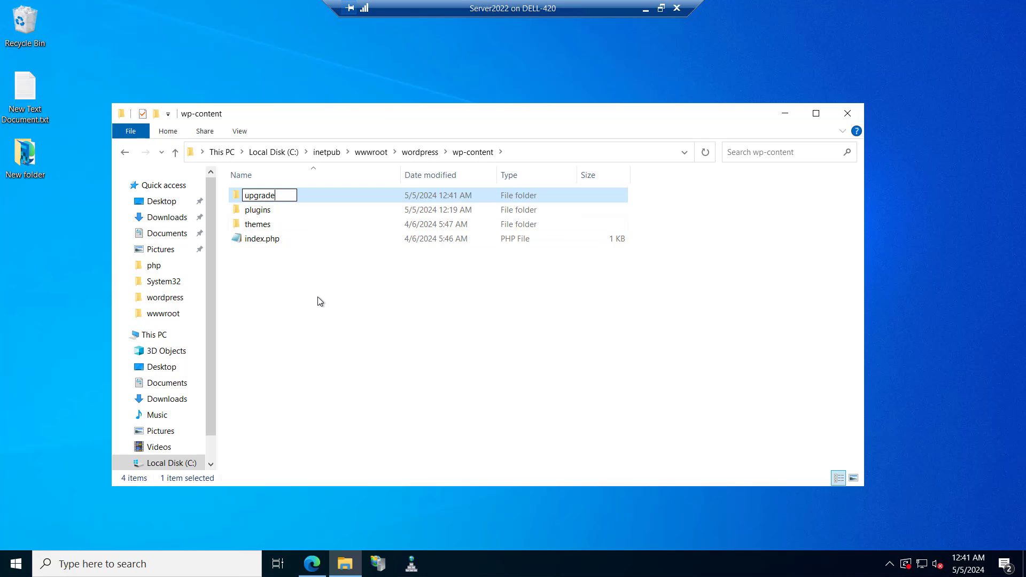
pyautogui.click(426, 269)
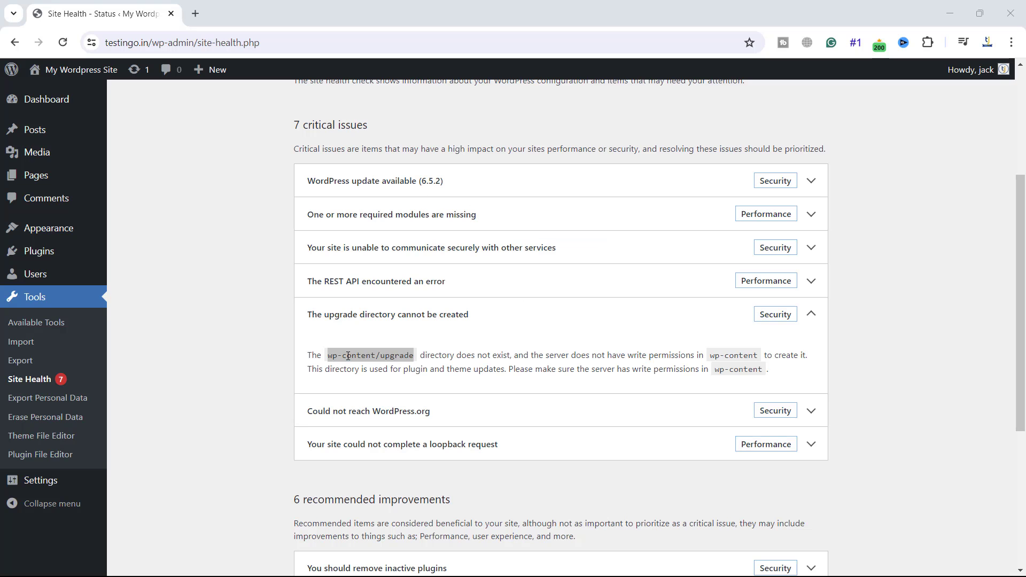
pyautogui.moveTo(328, 355); pyautogui.dragTo(414, 355)
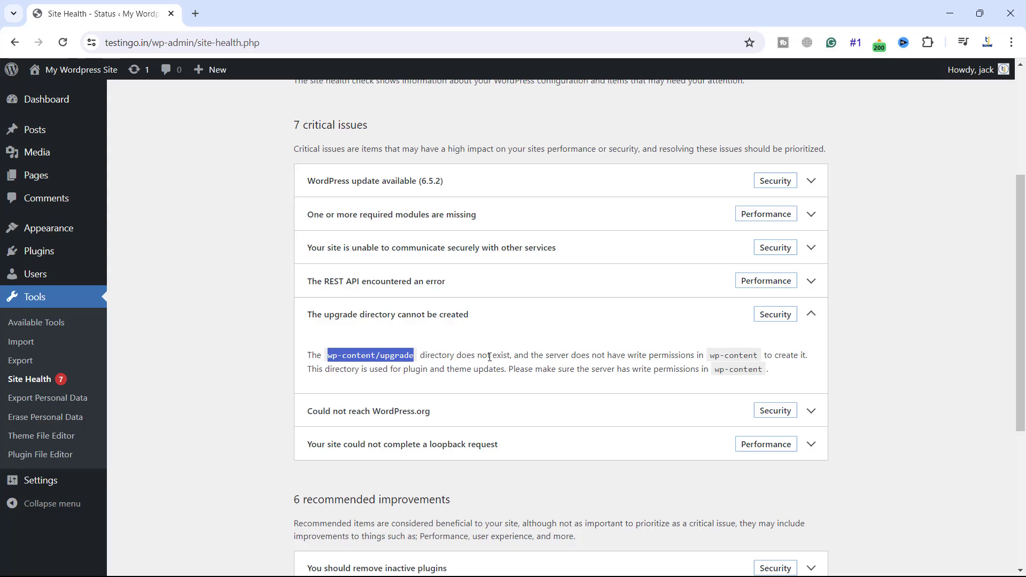
# Step: Reload Site Health, expand 'upgrade directory exists but is not writable', and highlight its write-permission text
pyautogui.click(63, 43)
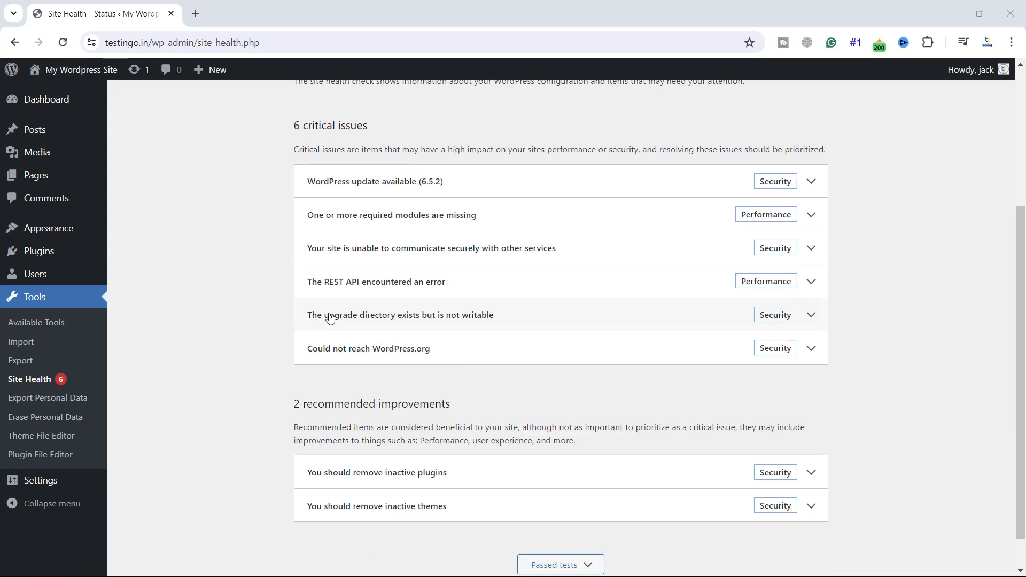
pyautogui.click(811, 316)
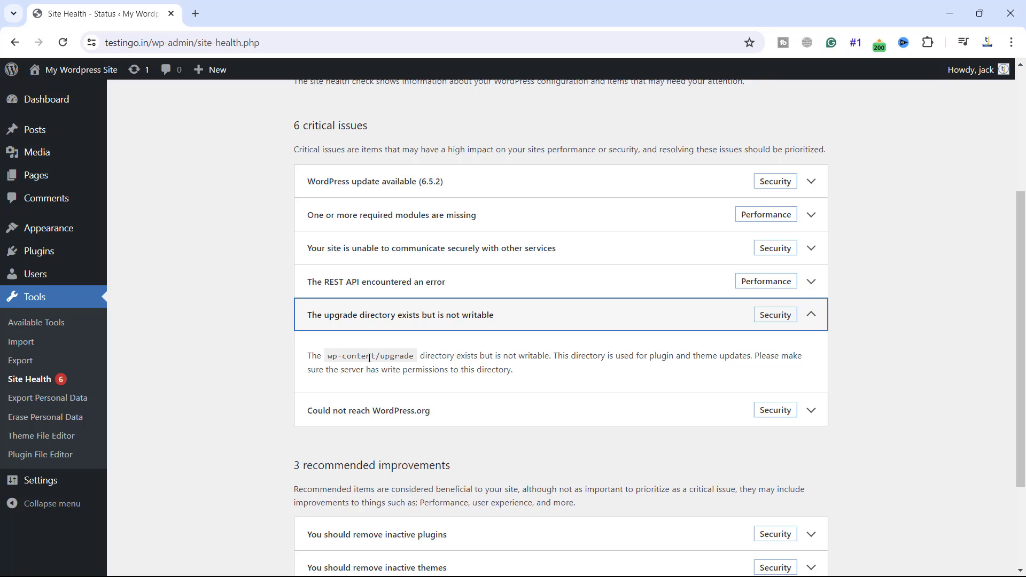
pyautogui.moveTo(422, 356); pyautogui.dragTo(556, 356)
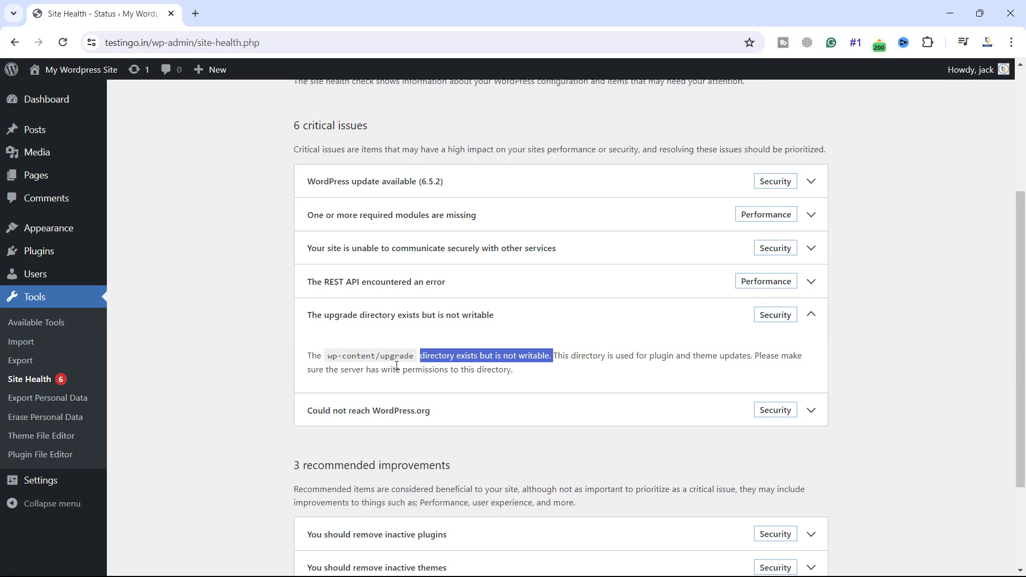
pyautogui.moveTo(754, 356); pyautogui.dragTo(767, 376)
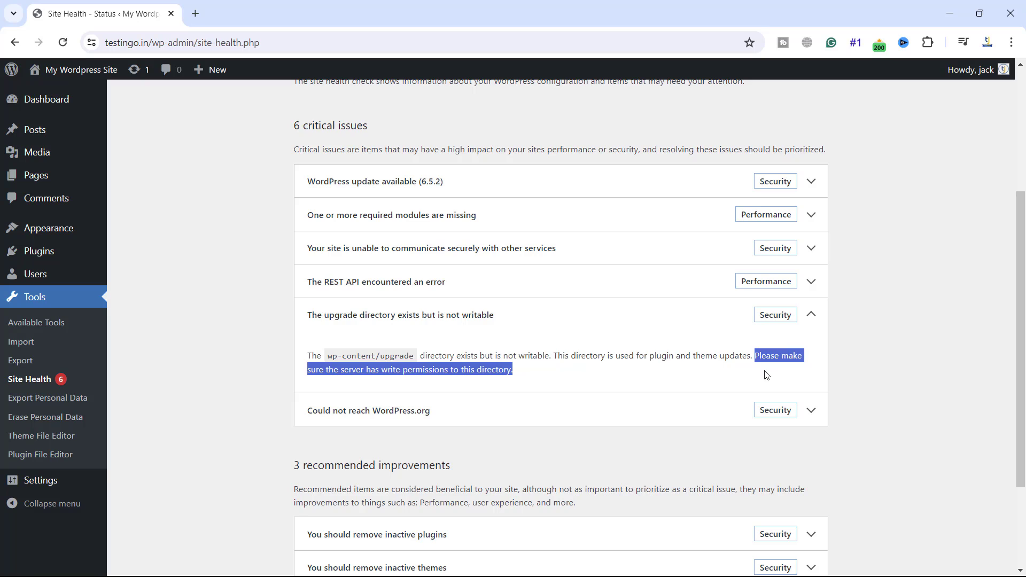
pyautogui.moveTo(387, 369); pyautogui.dragTo(505, 381)
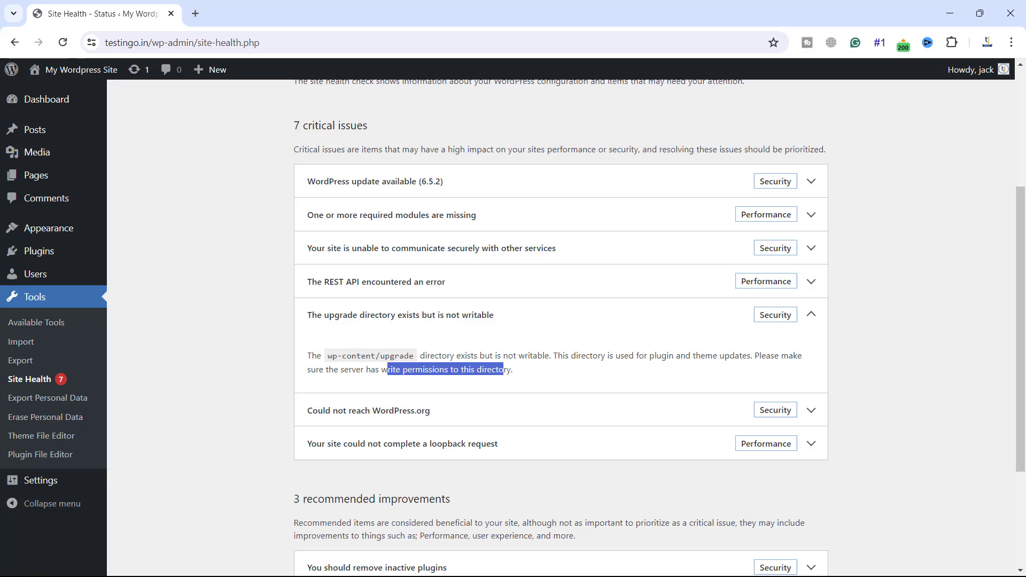
# Step: Open the wp-content folder's Security properties and review Authenticated Users' permissions
pyautogui.hotkey('alt', 'Tab')
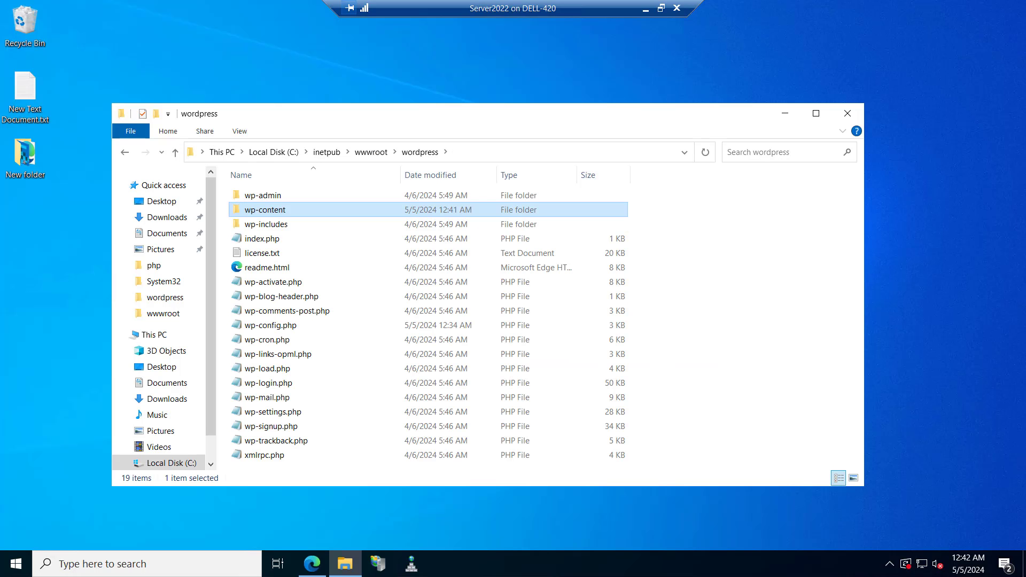
pyautogui.rightClick(244, 214)
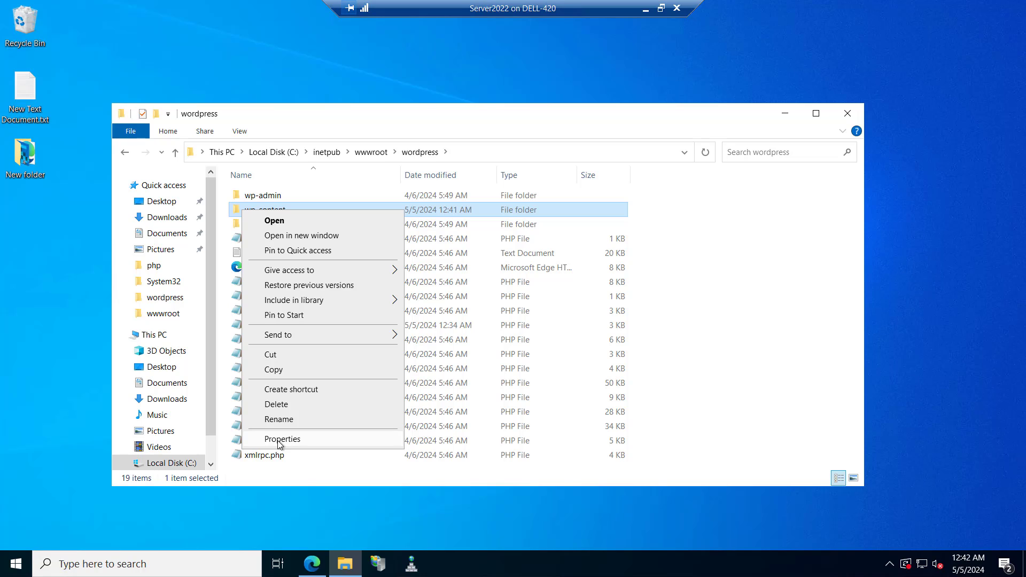
pyautogui.click(279, 443)
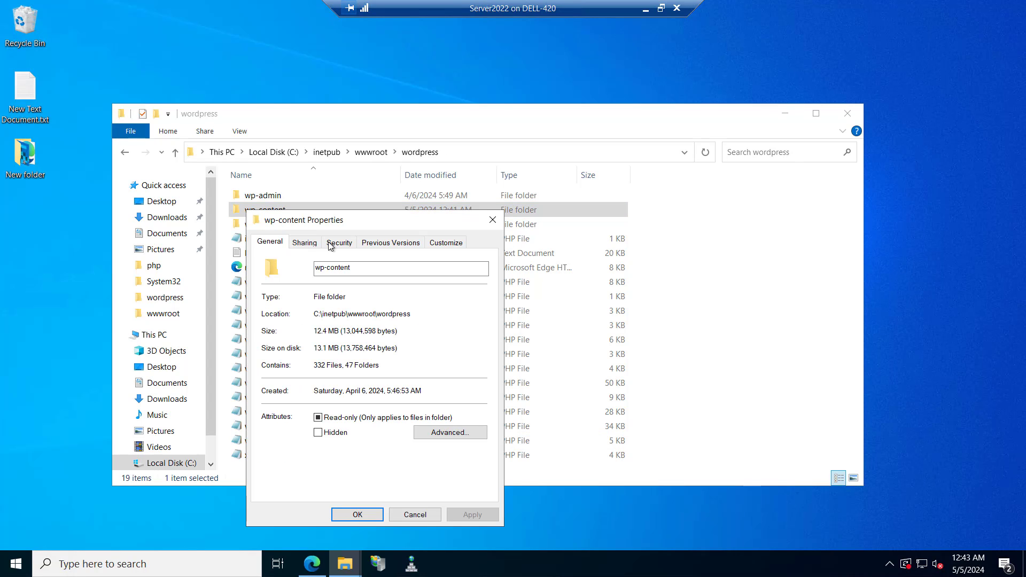
pyautogui.click(333, 244)
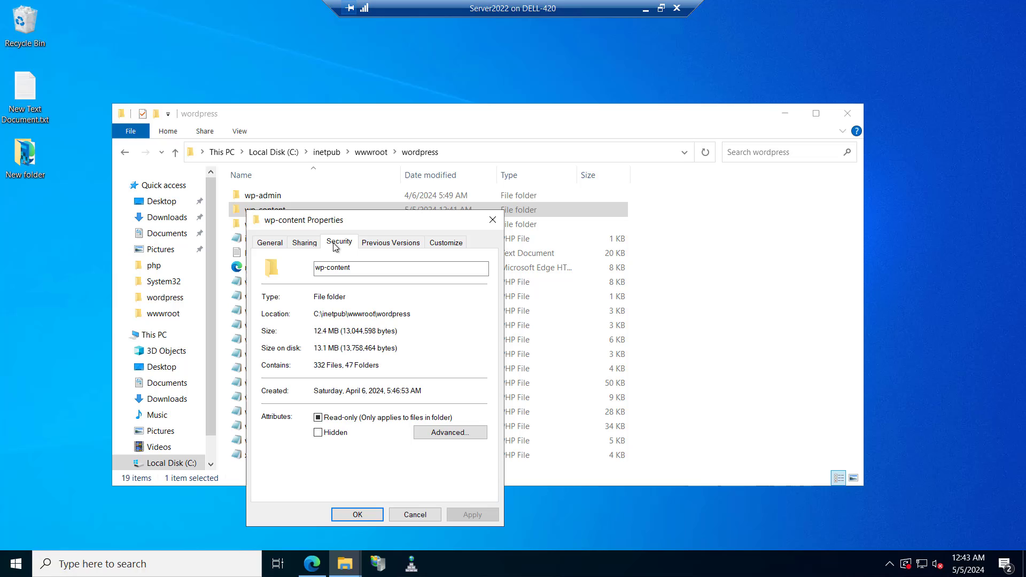
pyautogui.click(311, 306)
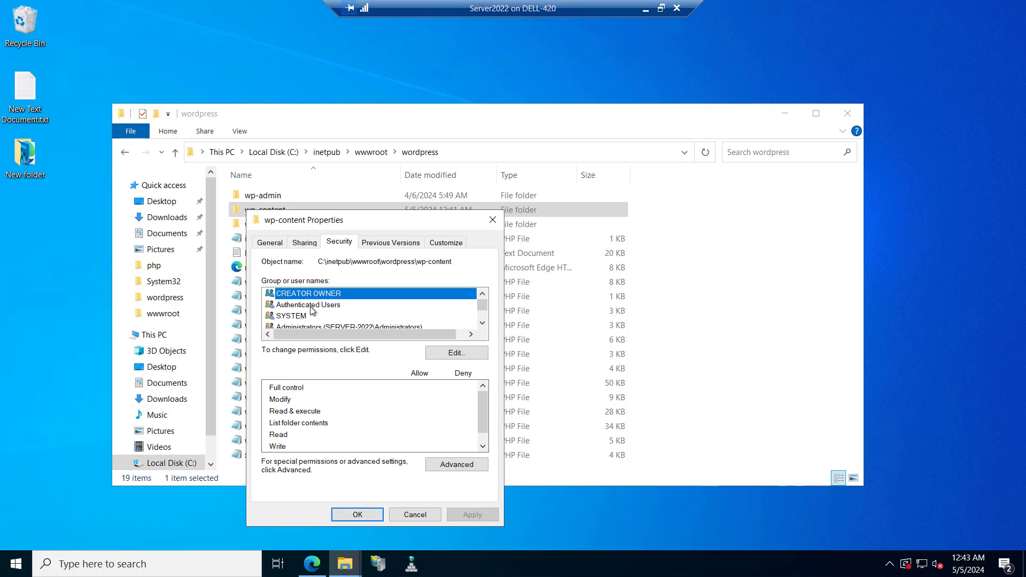
# Step: Grant Authenticated Users Allow Full control on wp-content, then apply and confirm
pyautogui.click(449, 355)
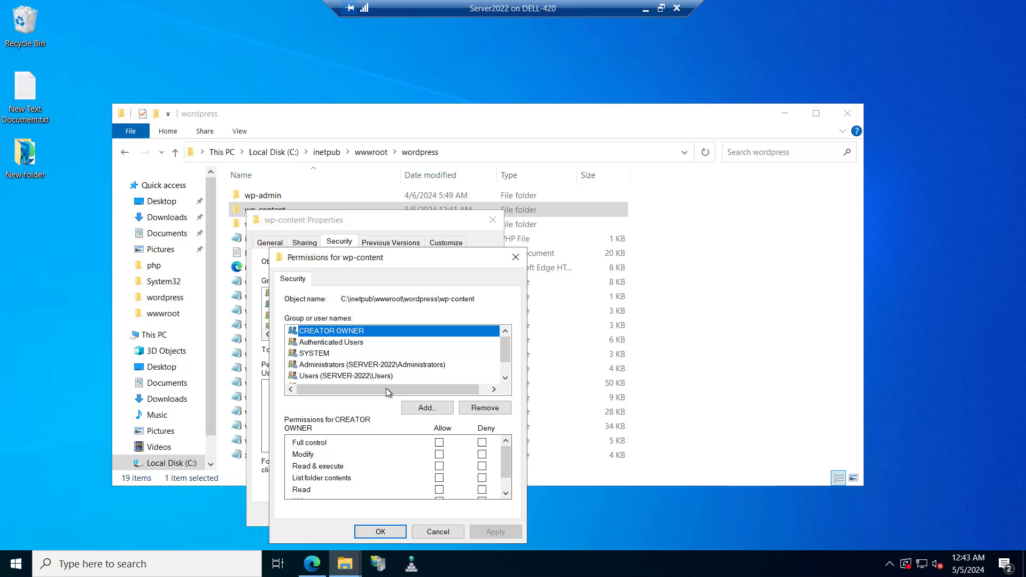
pyautogui.click(348, 343)
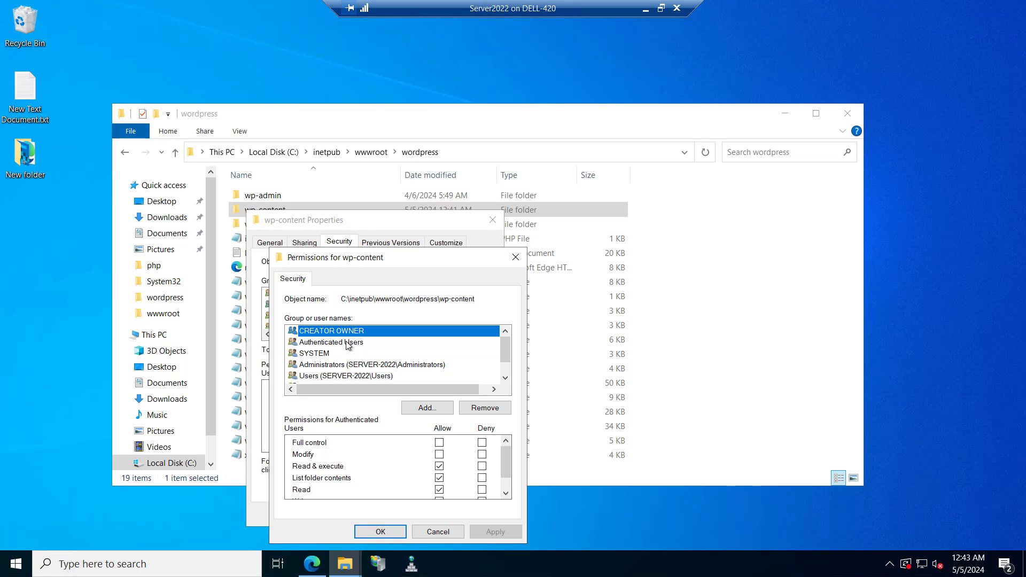
pyautogui.click(439, 443)
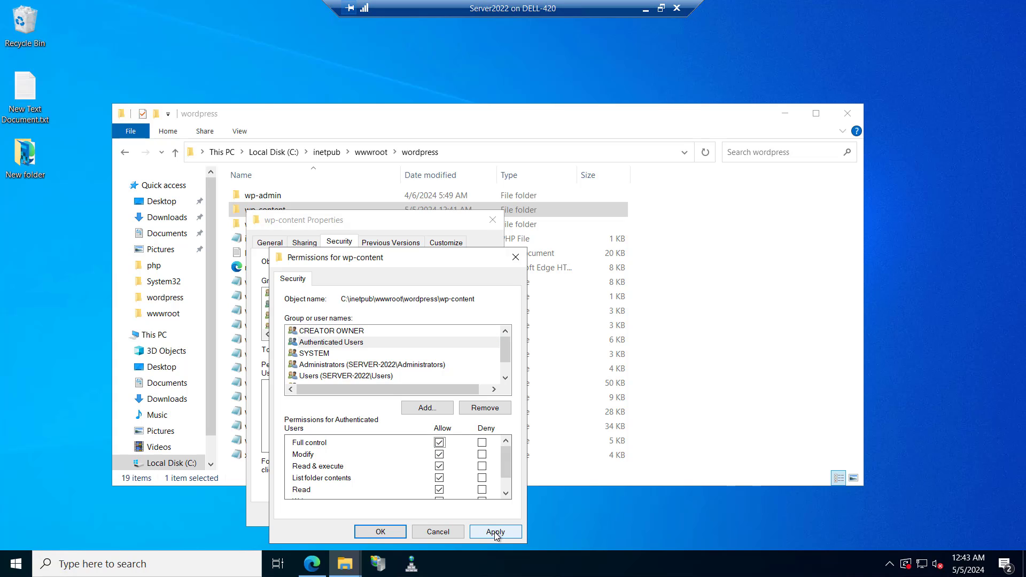
pyautogui.click(495, 532)
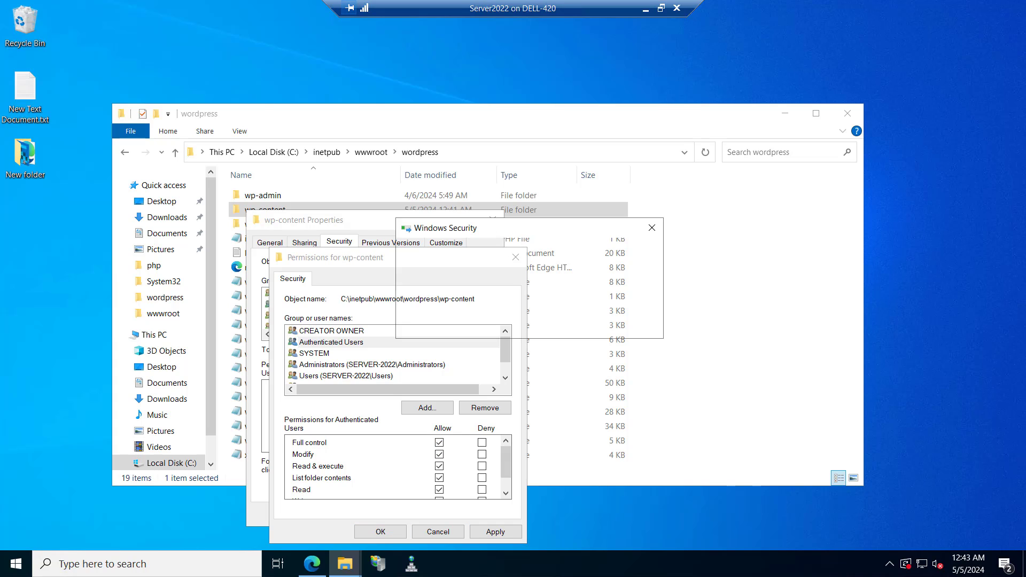
pyautogui.click(380, 531)
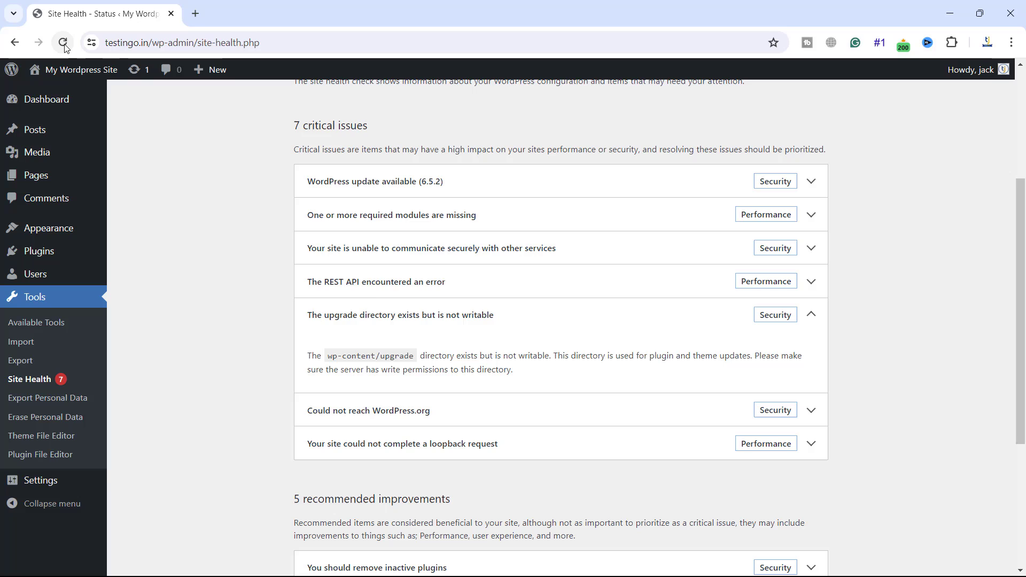
# Step: Rerun Site Health, confirm the upgrade directory critical issue is gone, and go to Plugins
pyautogui.press('F5')
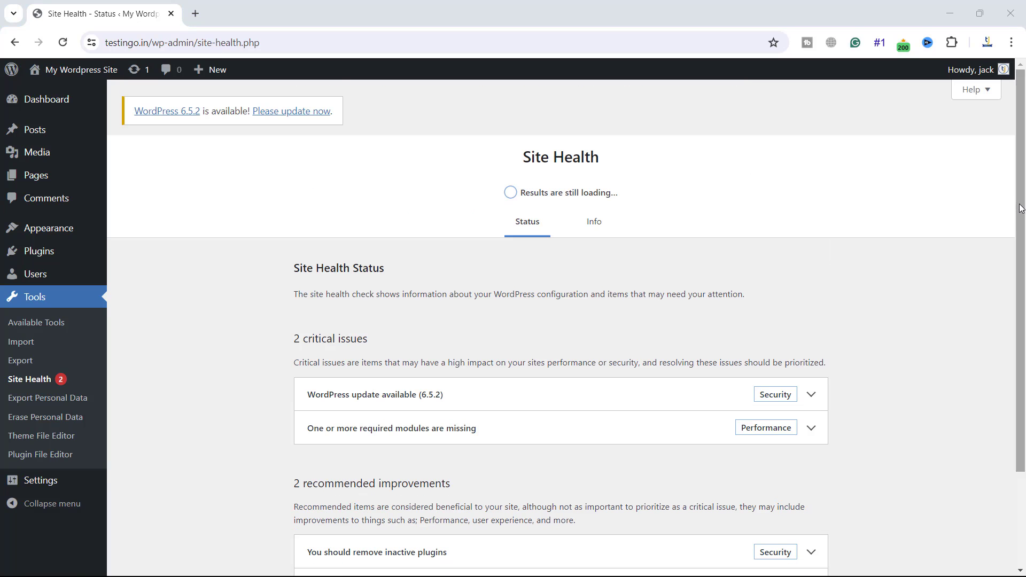
pyautogui.moveTo(1021, 210); pyautogui.dragTo(1023, 324)
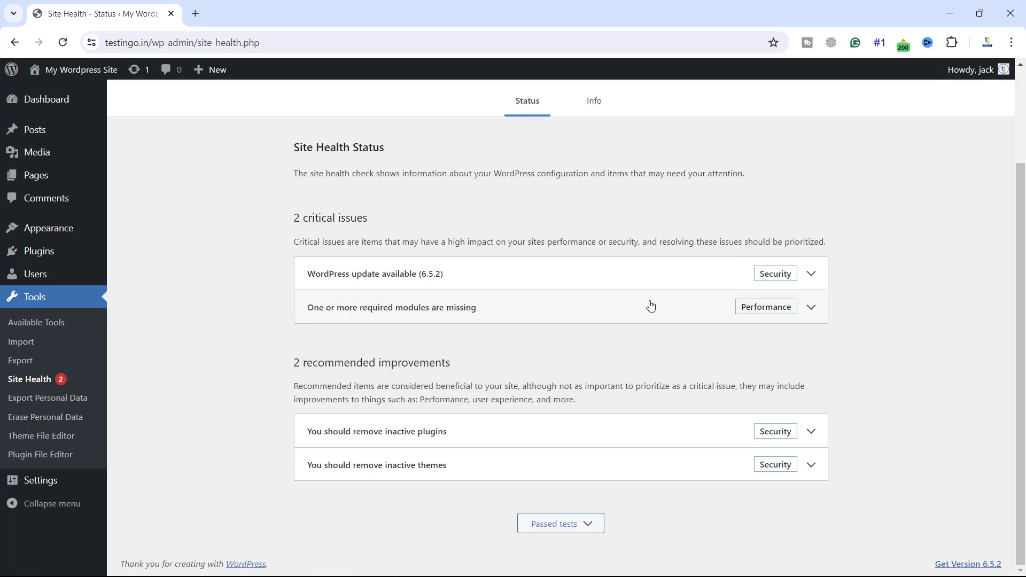
pyautogui.click(35, 253)
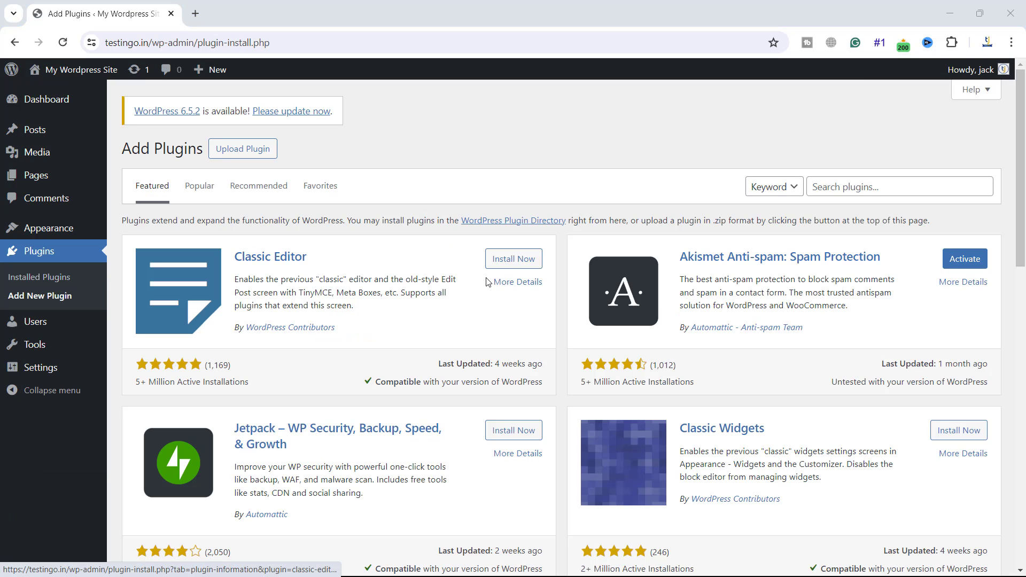
# Step: Install the Classic Editor plugin, staying on the page, and activate it
pyautogui.click(510, 260)
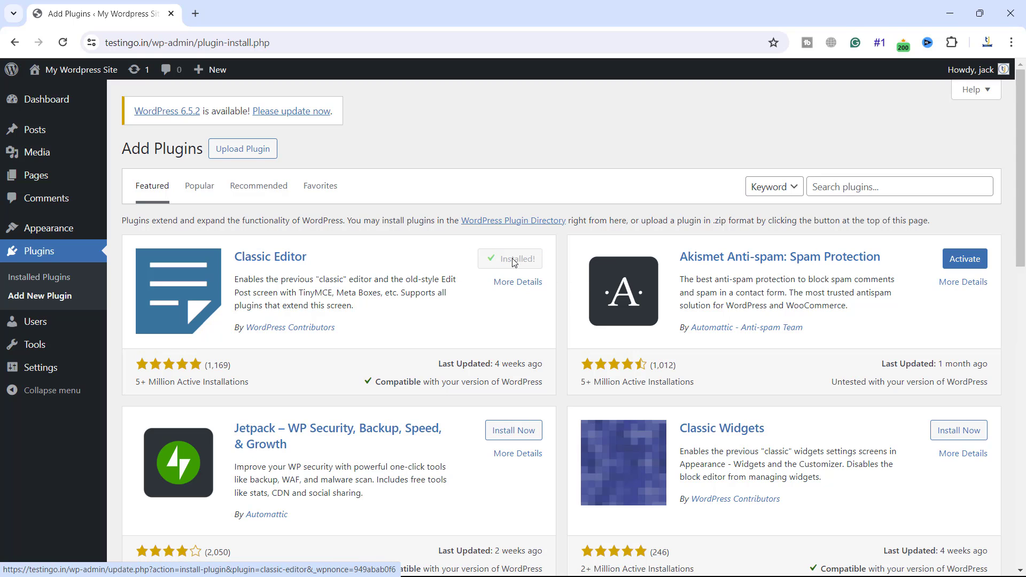
pyautogui.click(33, 276)
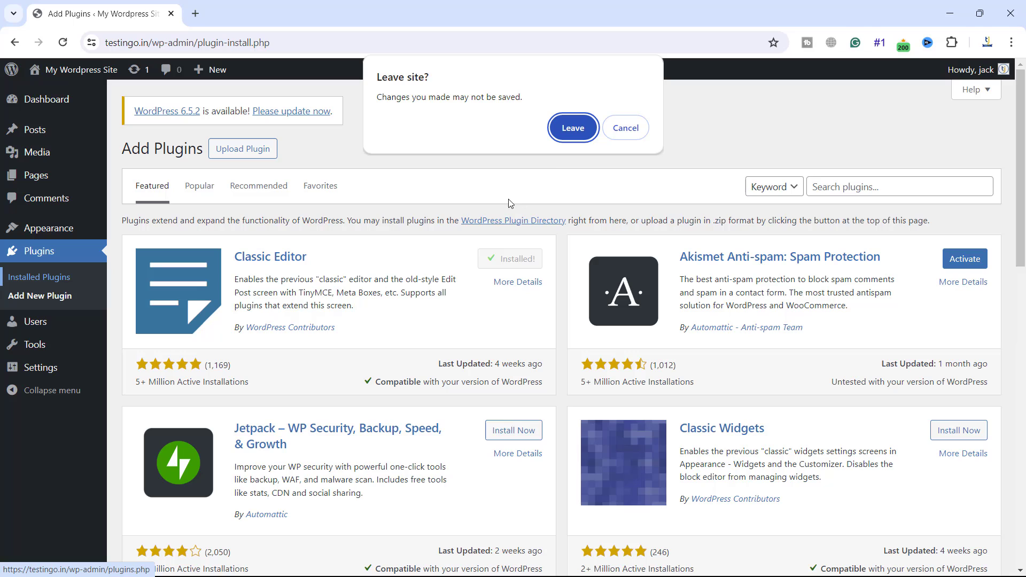
pyautogui.press('Escape')
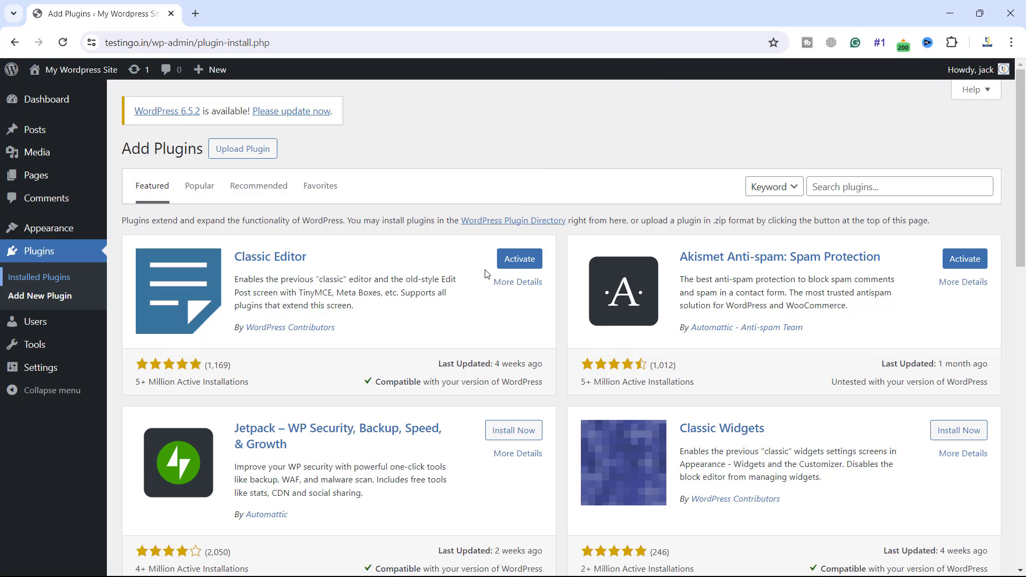
pyautogui.click(515, 262)
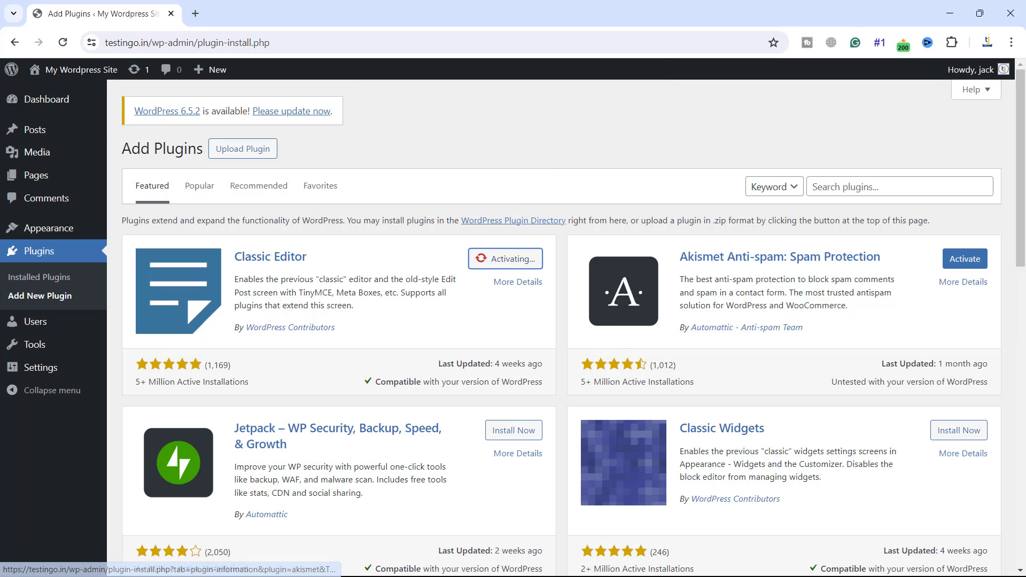
# Step: Verify Classic Editor shows as active in Installed Plugins alongside Akismet and Hello Dolly
pyautogui.click(40, 279)
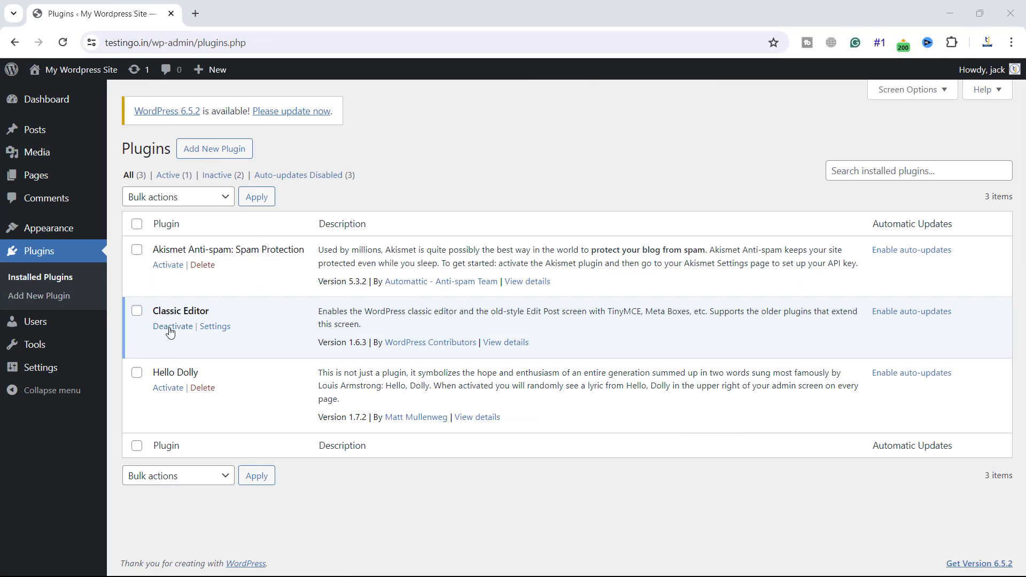
pyautogui.moveTo(152, 314); pyautogui.dragTo(217, 312)
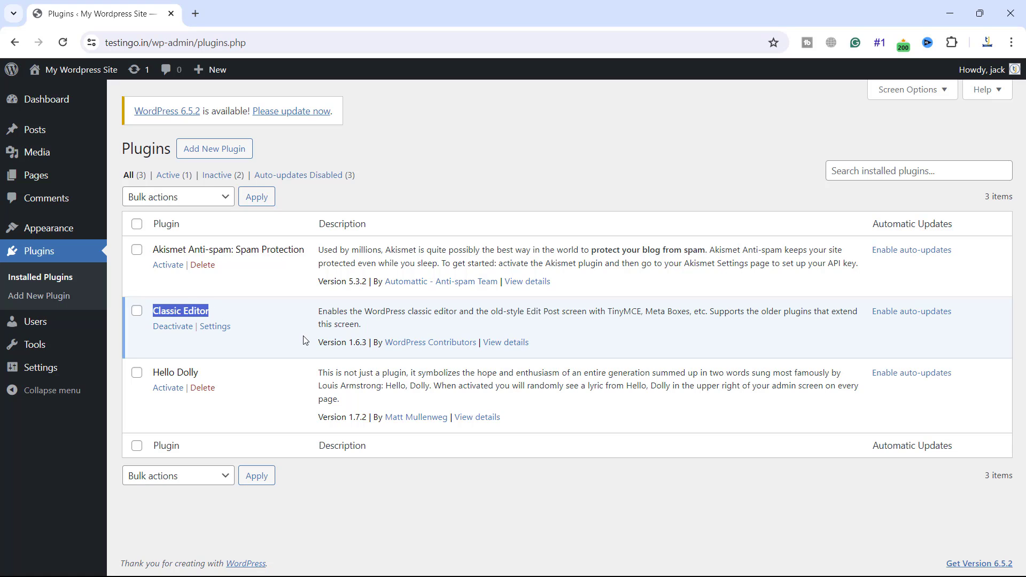
pyautogui.hotkey('alt', 'Tab')
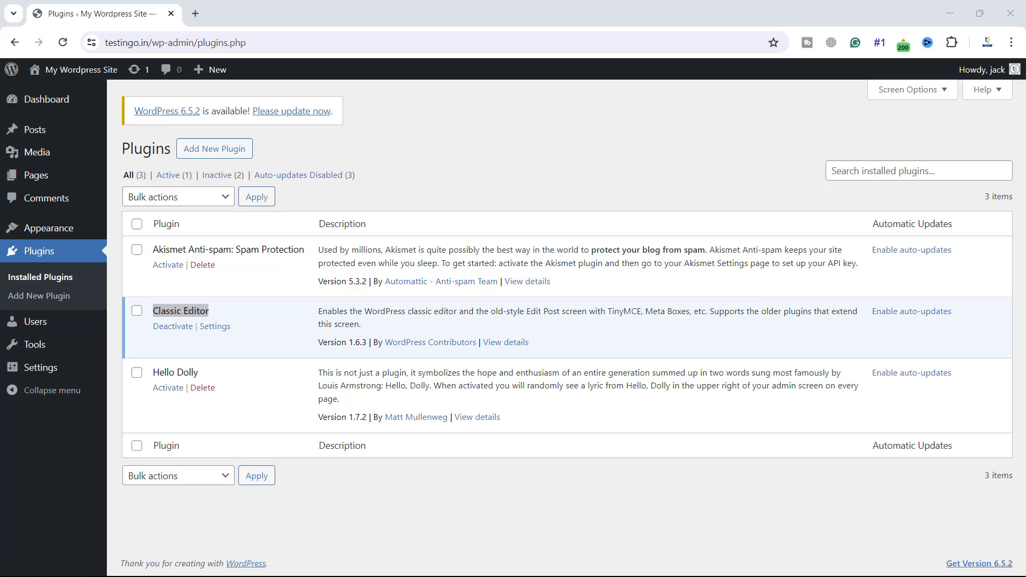